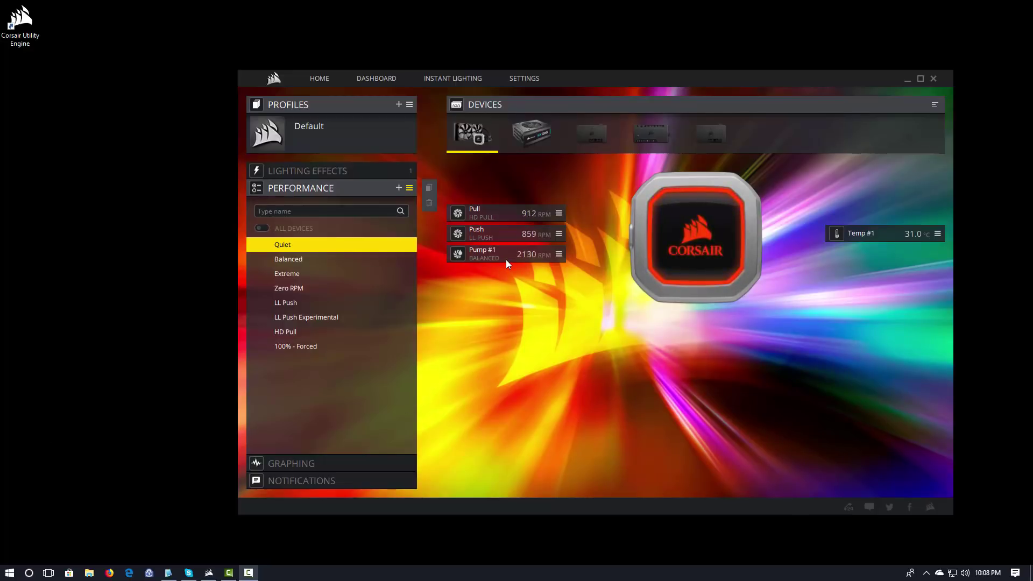
# - Try the Extreme and Quiet presets on Pump #1, then settle it on Balanced
pyautogui.click(291, 276)
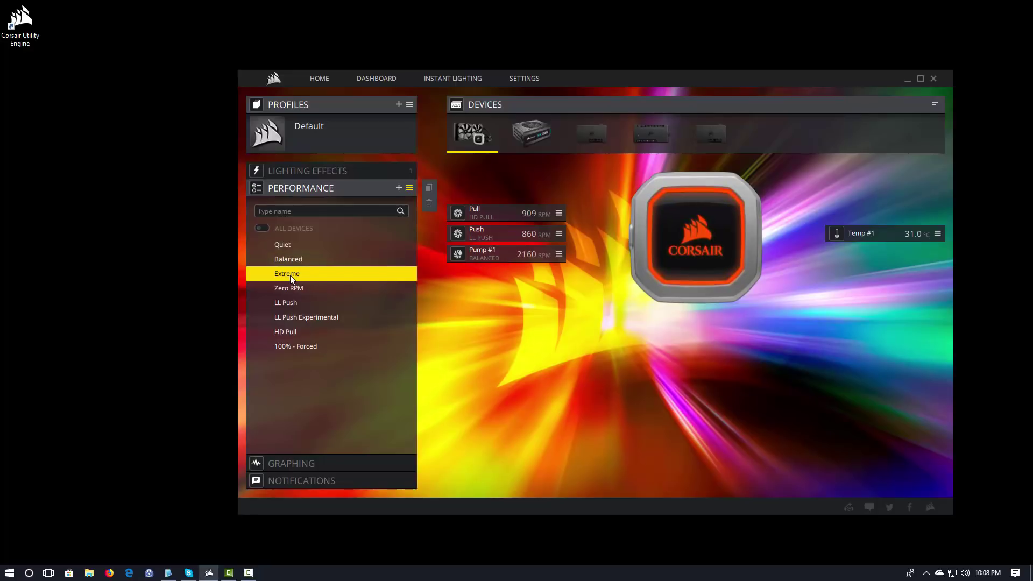
pyautogui.moveTo(295, 279); pyautogui.dragTo(479, 254)
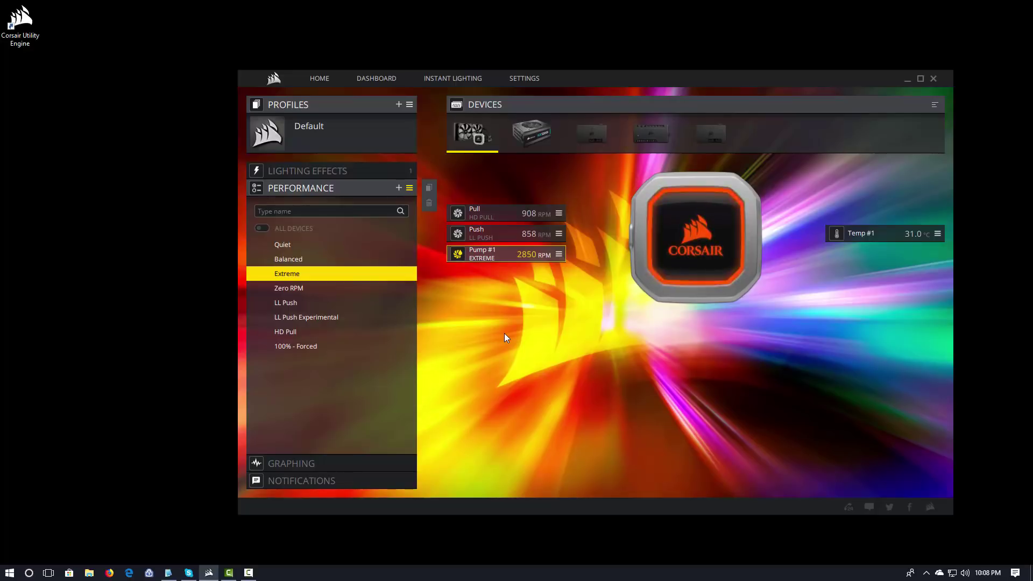
pyautogui.click(283, 244)
pyautogui.click(496, 257)
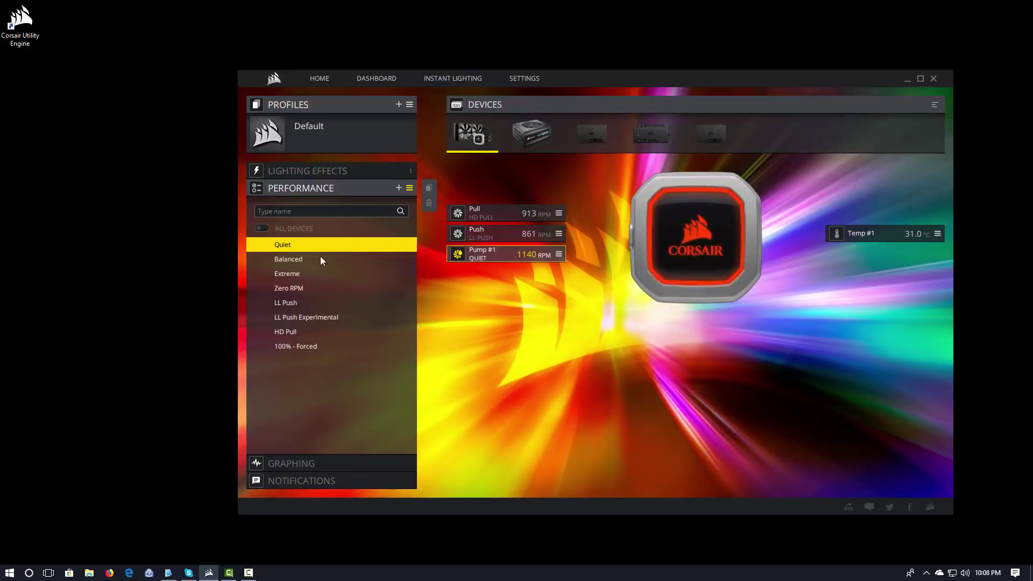
pyautogui.click(297, 259)
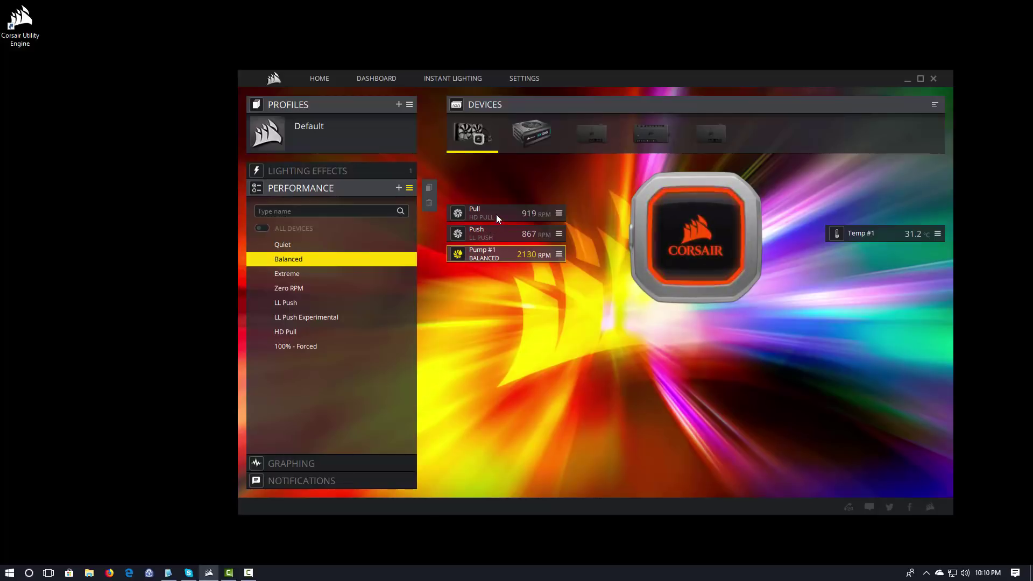
# - Rename the cooler's two fans to 'Pull HD' and 'Push LL'
pyautogui.doubleClick(496, 214)
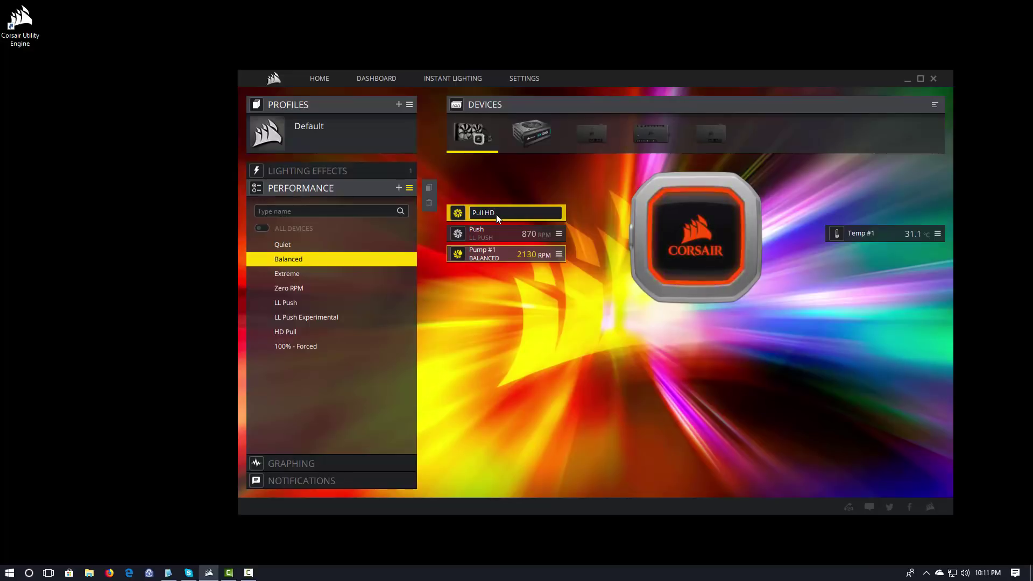
pyautogui.press('Return')
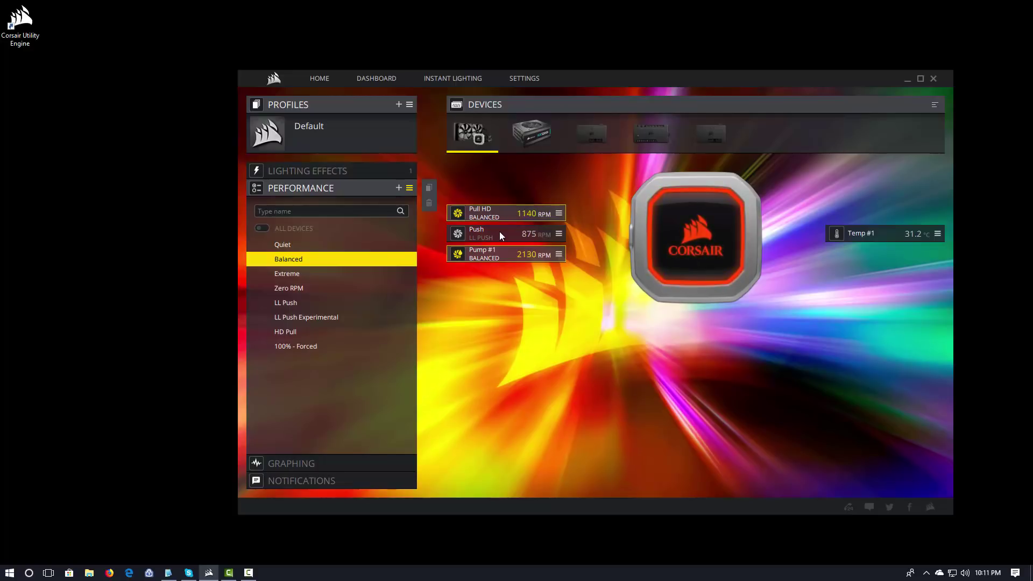
pyautogui.doubleClick(500, 232)
pyautogui.write('LL')
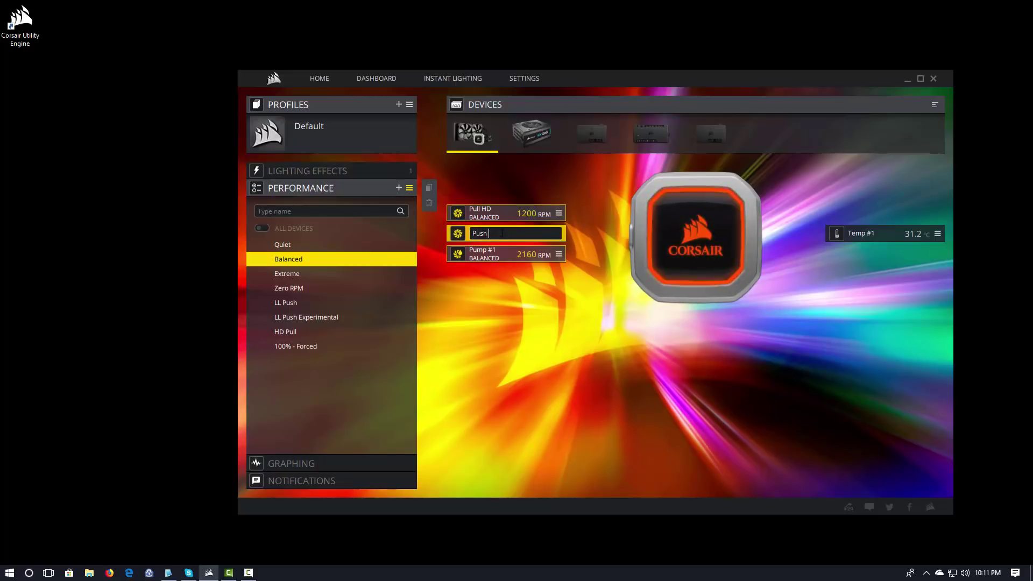
pyautogui.press('Return')
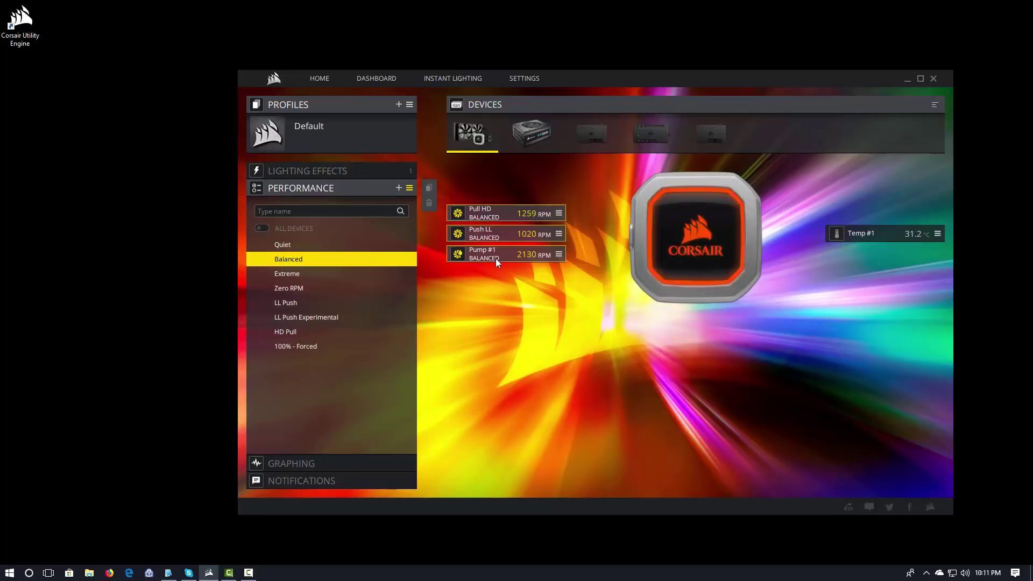
# - Rename Pump #1 to 'H150i Pump' and the Temp #1 sensor to 'H150i Temp'
pyautogui.doubleClick(496, 254)
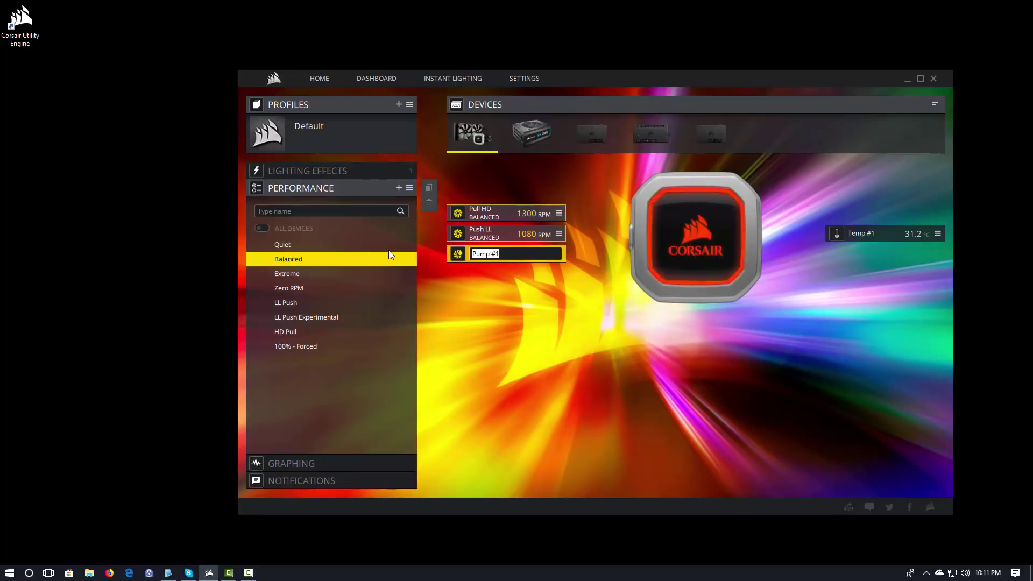
pyautogui.write('H15')
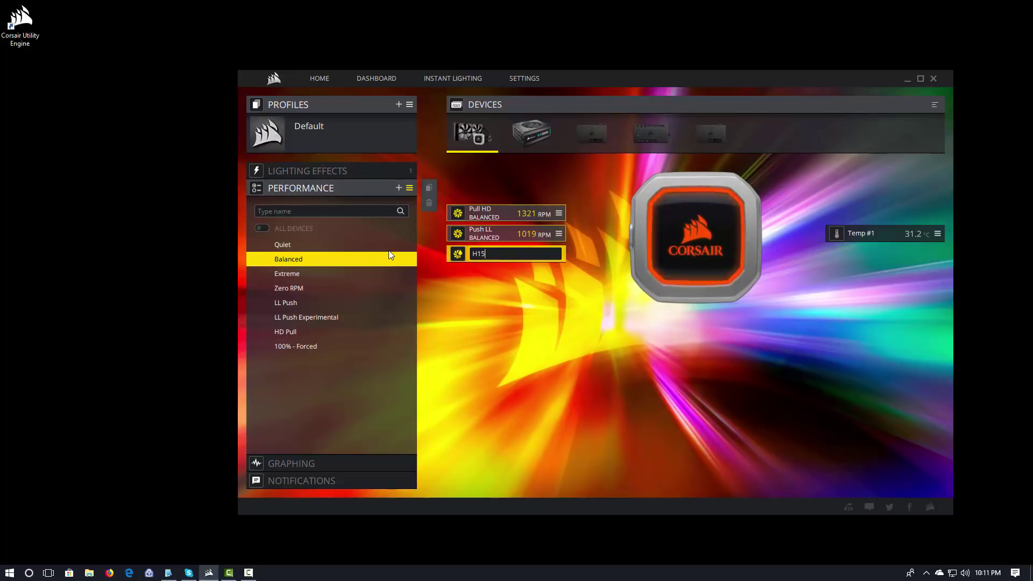
pyautogui.write('0i Pump')
pyautogui.press('Return')
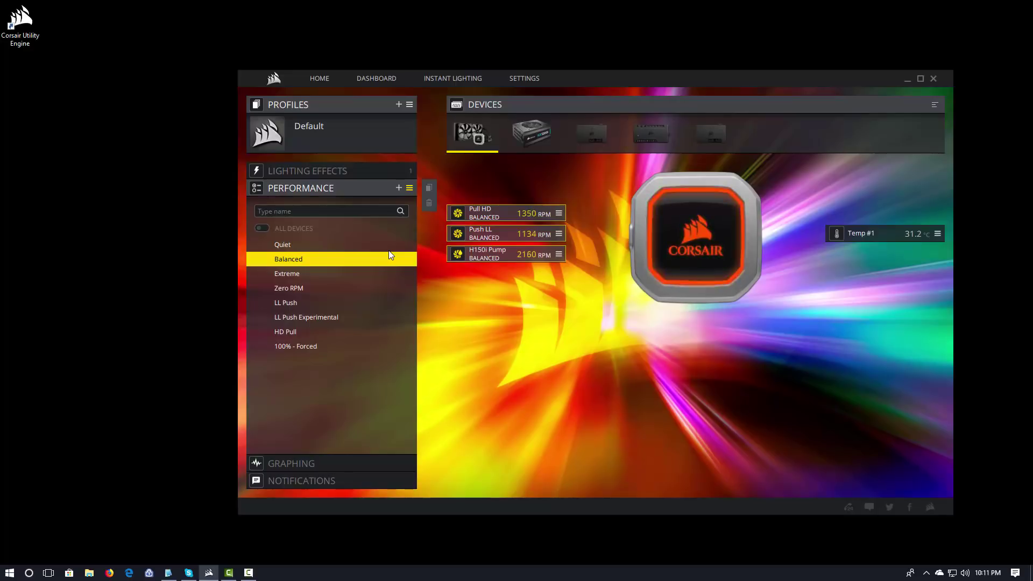
pyautogui.doubleClick(845, 233)
pyautogui.hotkey('ctrl', 'a')
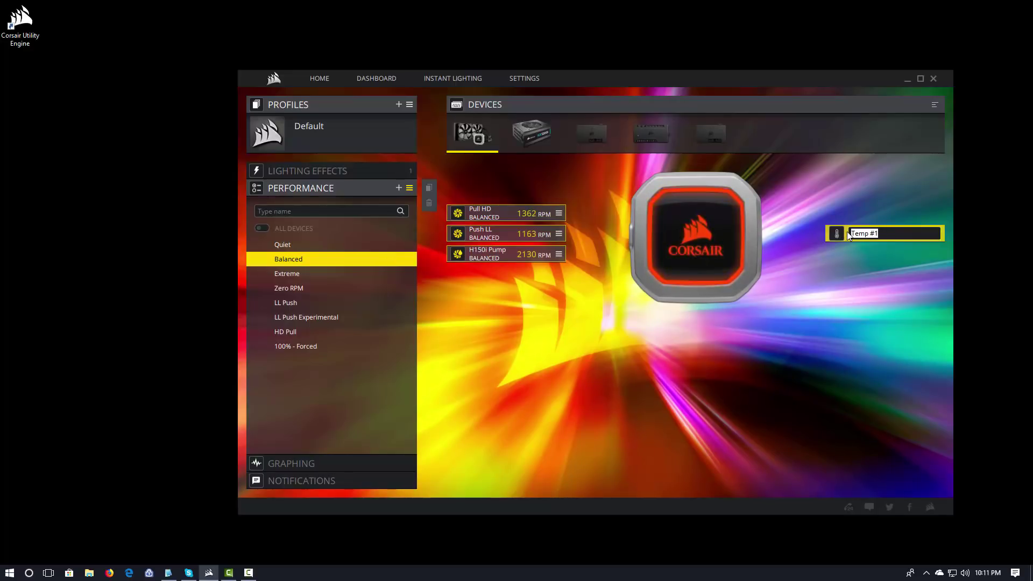
pyautogui.write('H150i Temp')
pyautogui.press('Return')
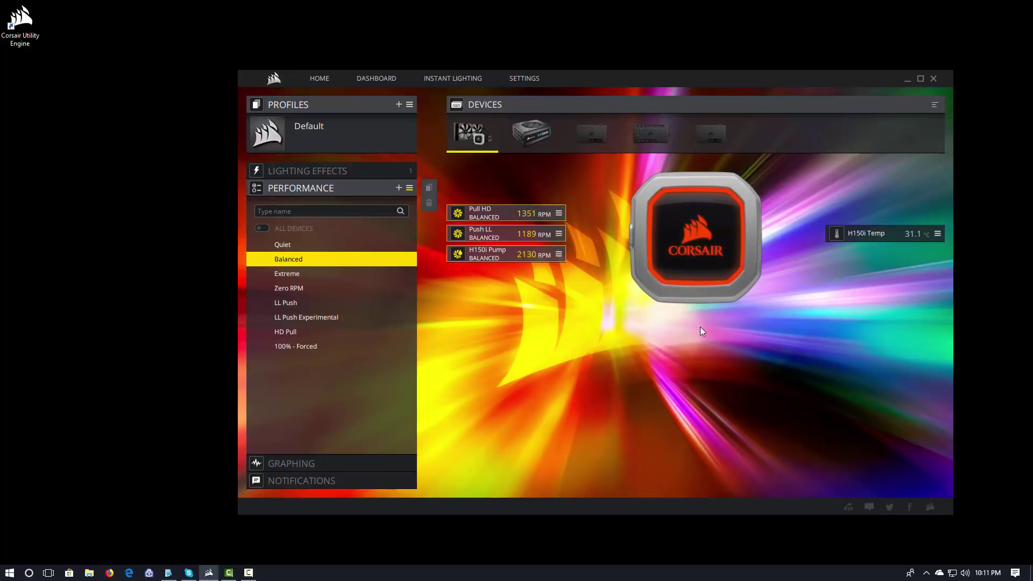
# - Assign the HD Pull curve to the Pull HD fan and LL Push to the Push LL fan
pyautogui.click(299, 330)
pyautogui.moveTo(299, 330); pyautogui.dragTo(480, 218)
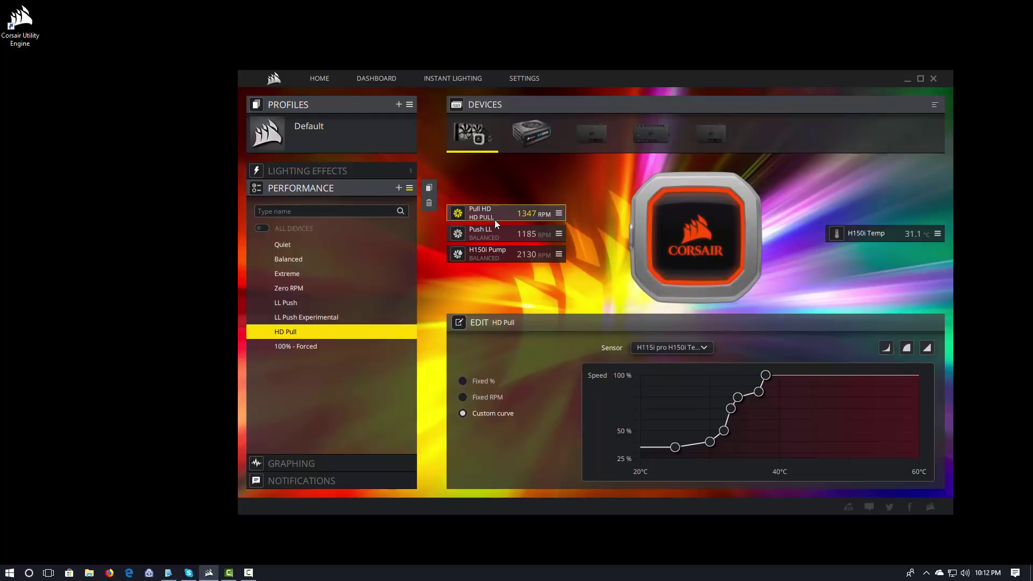
pyautogui.click(294, 303)
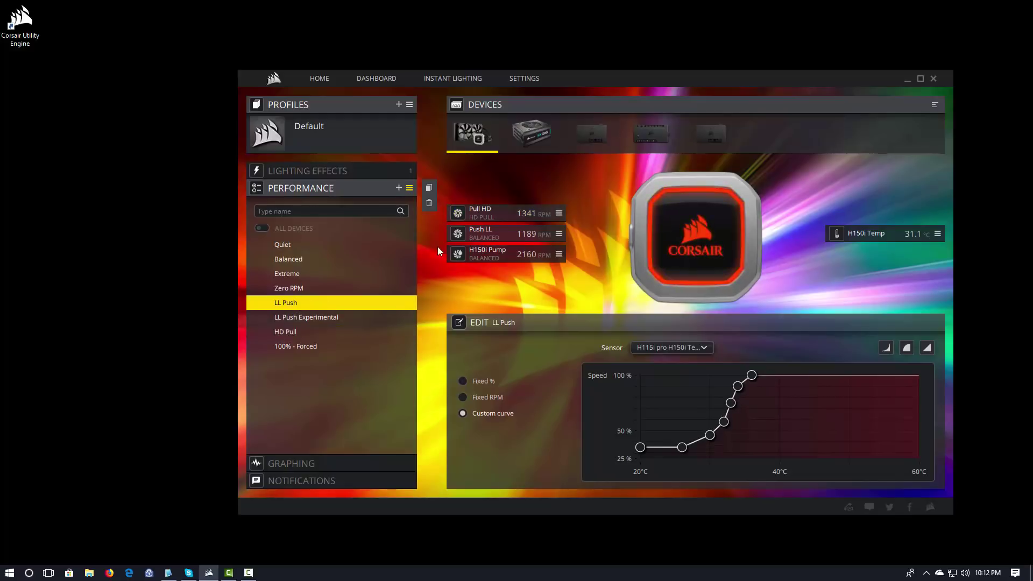
pyautogui.click(469, 235)
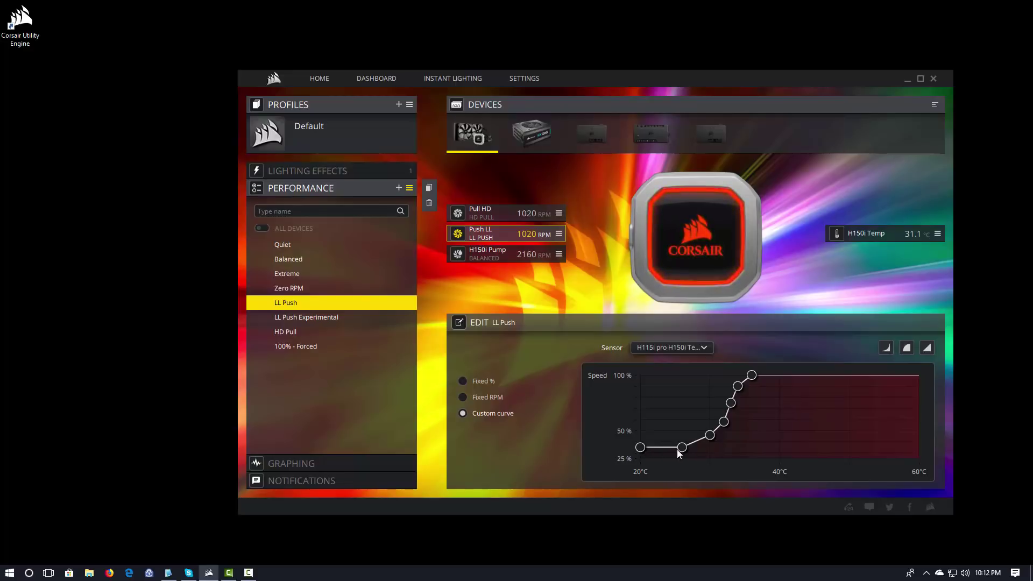
pyautogui.moveTo(682, 452)
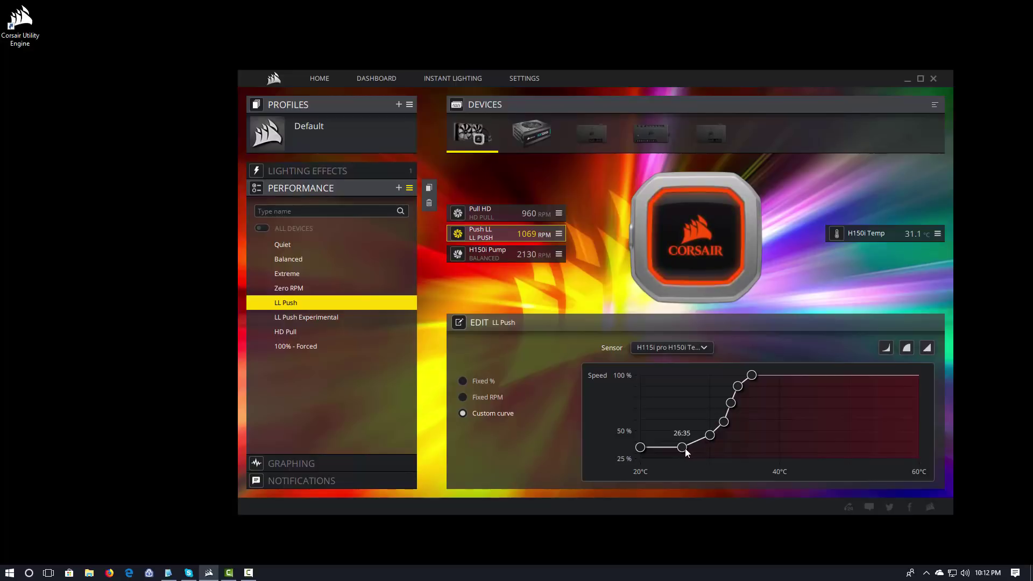
pyautogui.click(682, 448)
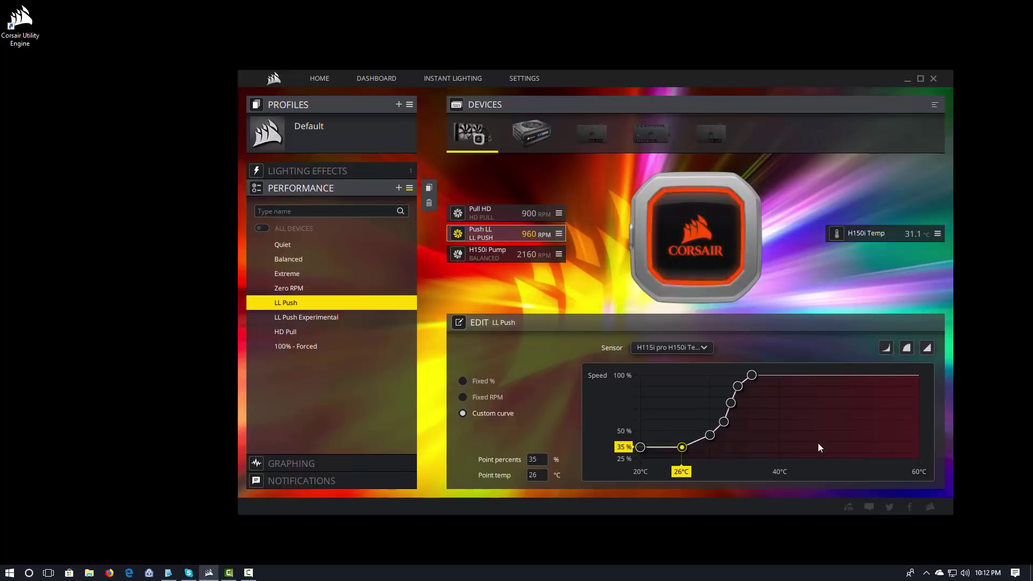
pyautogui.press('Up')
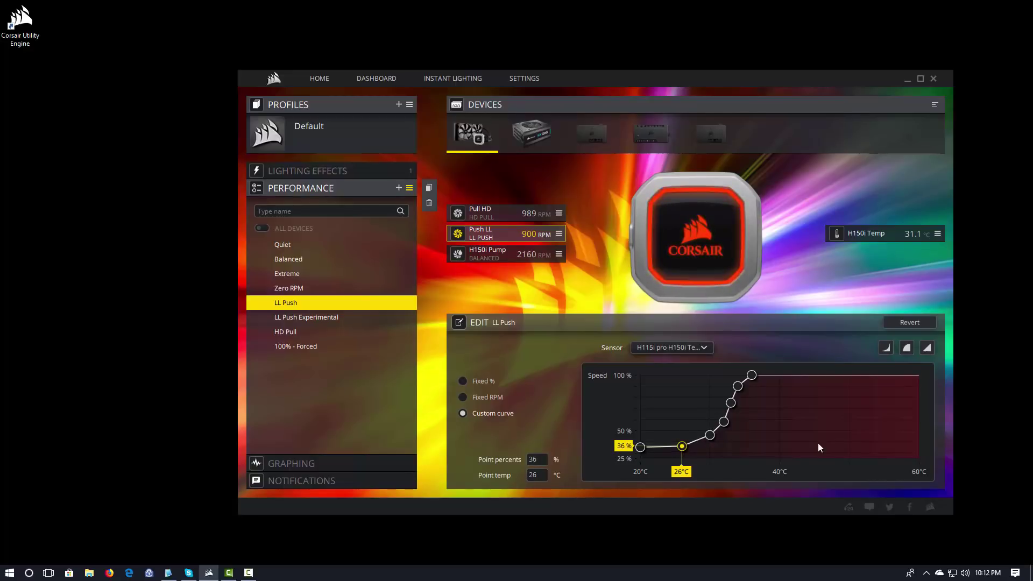
pyautogui.press('Down')
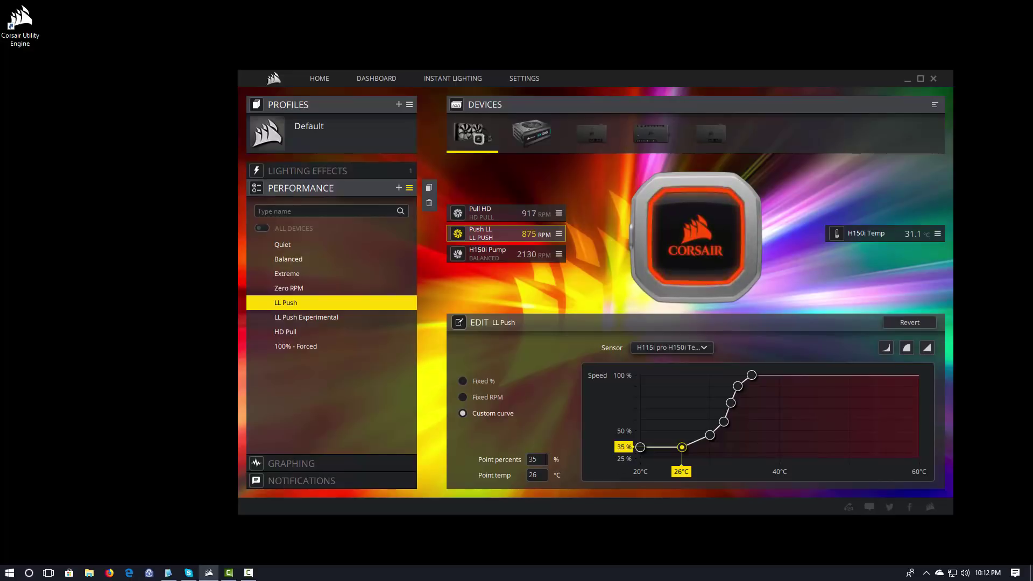
pyautogui.click(532, 459)
pyautogui.write('38')
pyautogui.press('Return')
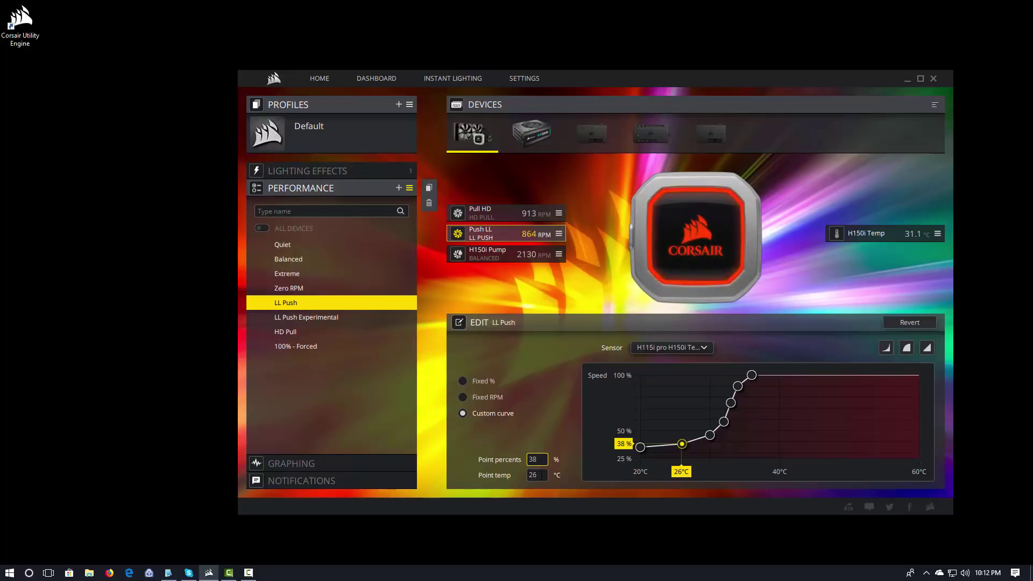
pyautogui.press('Tab')
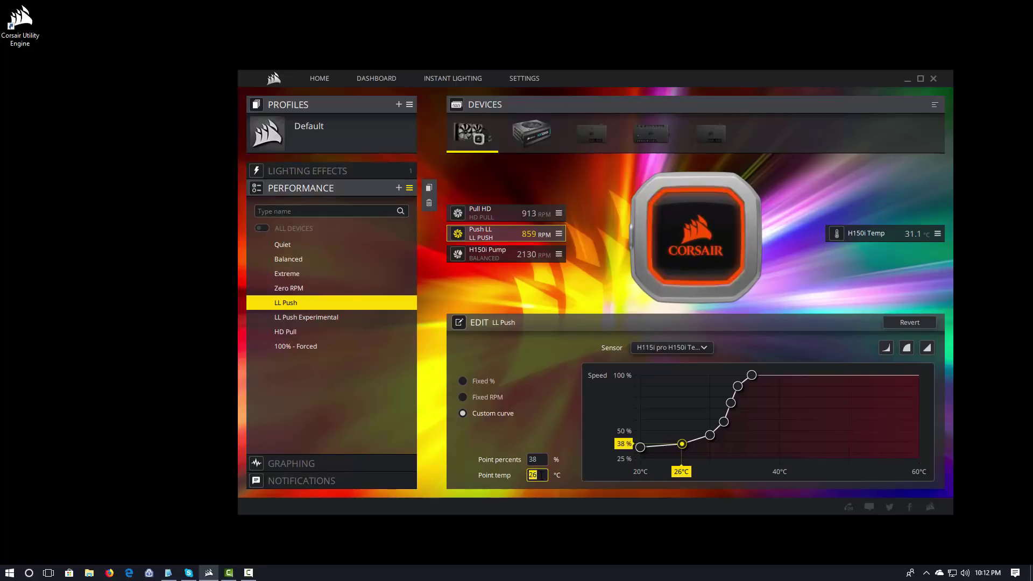
pyautogui.write('28')
pyautogui.press('Return')
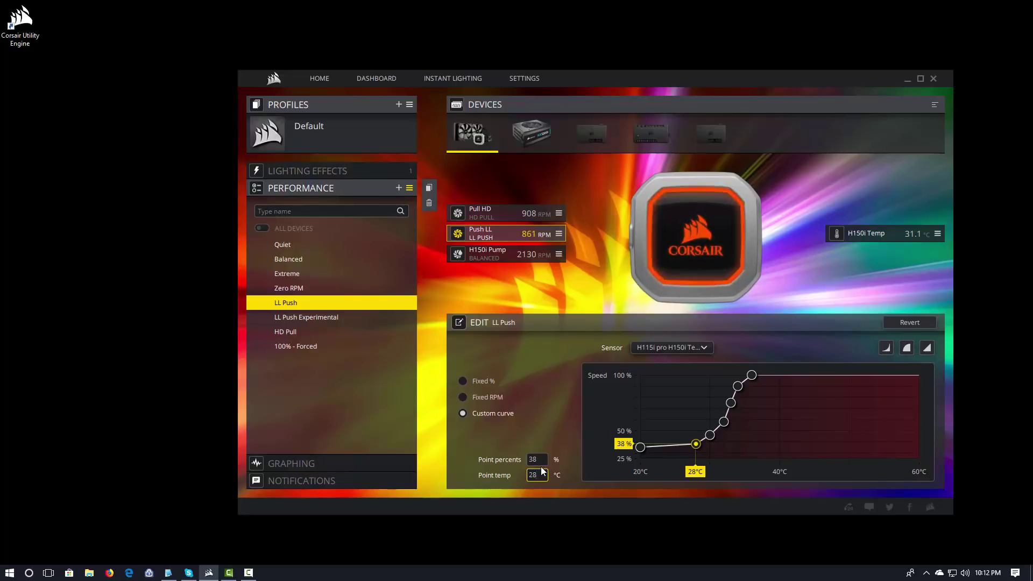
pyautogui.click(705, 446)
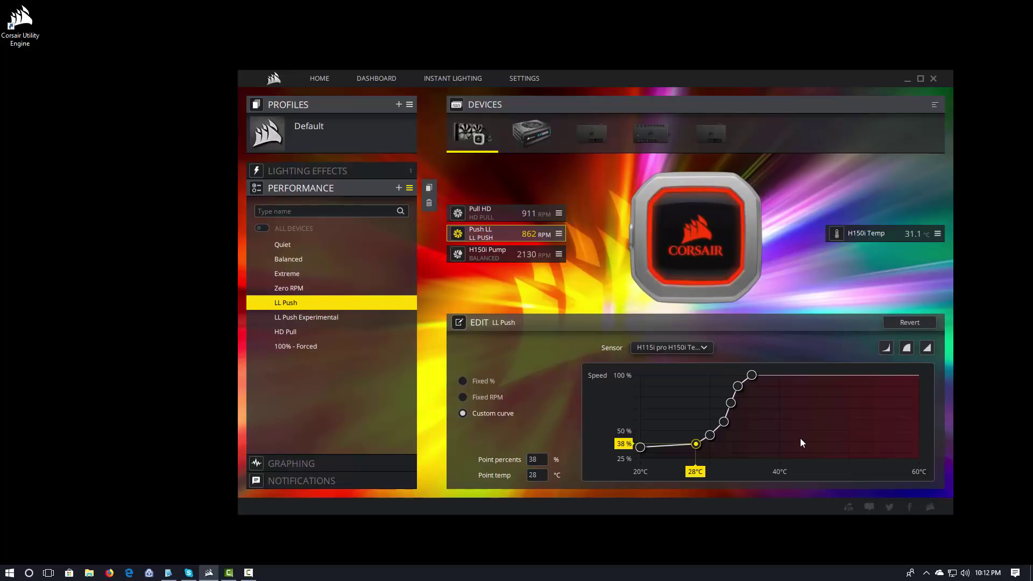
pyautogui.click(909, 325)
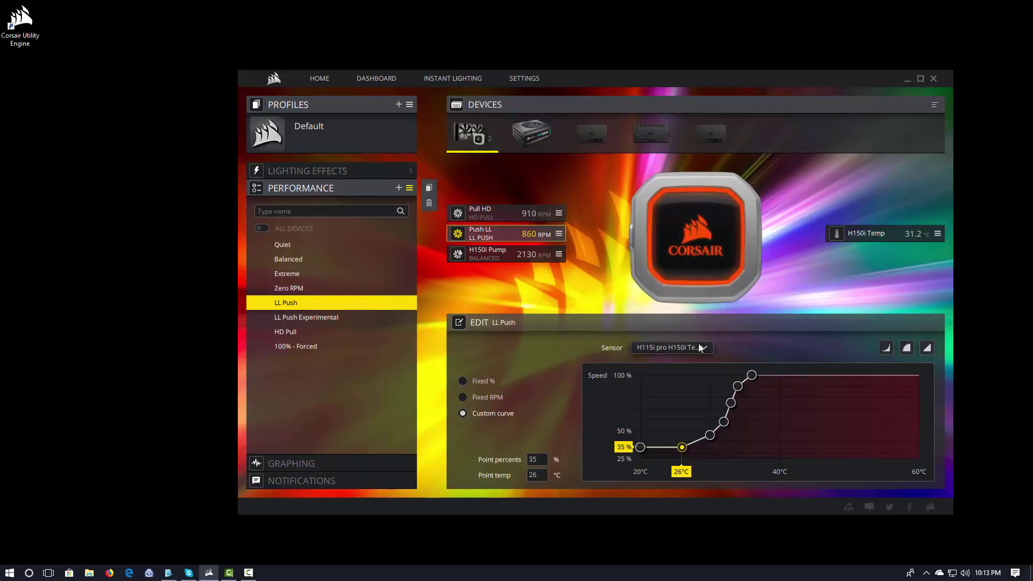
pyautogui.click(330, 317)
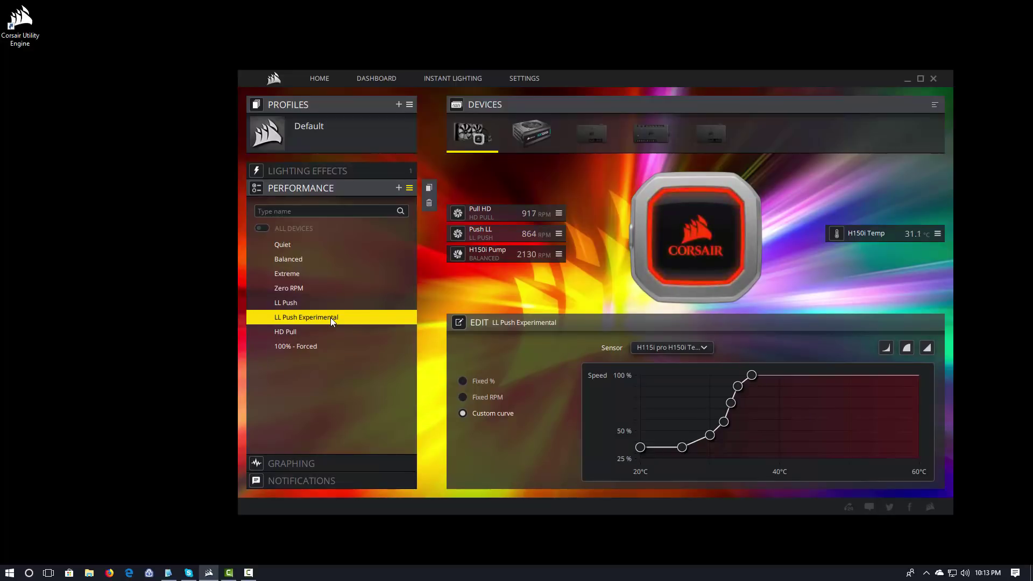
pyautogui.click(886, 349)
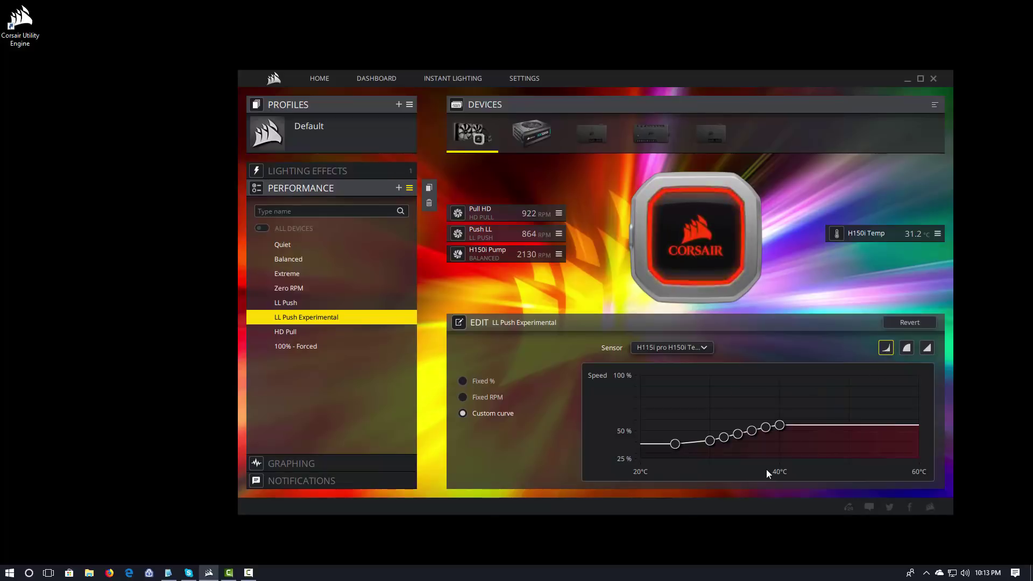
pyautogui.moveTo(751, 436)
pyautogui.moveTo(780, 426)
pyautogui.moveTo(677, 449)
pyautogui.click(906, 348)
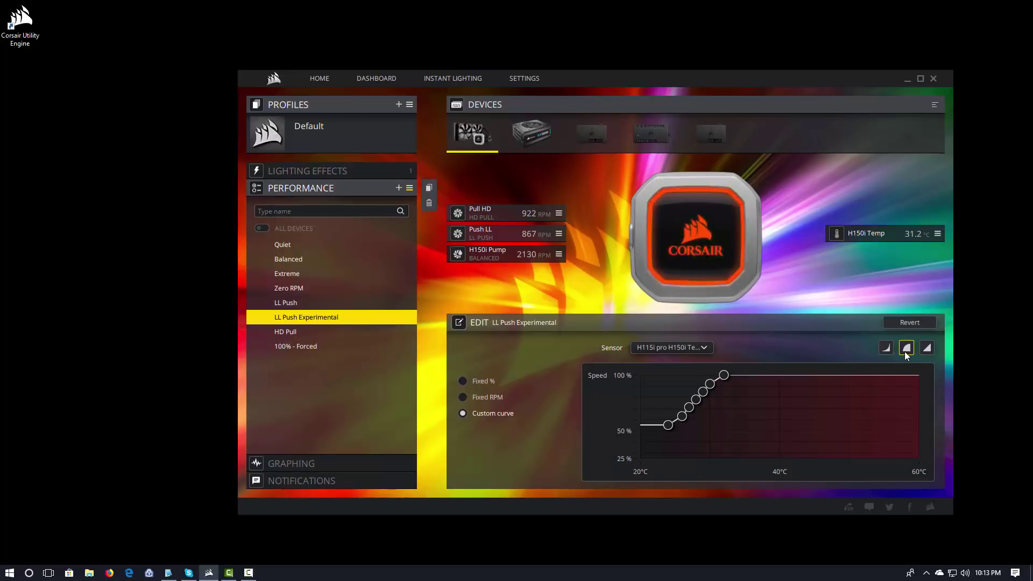
pyautogui.click(929, 348)
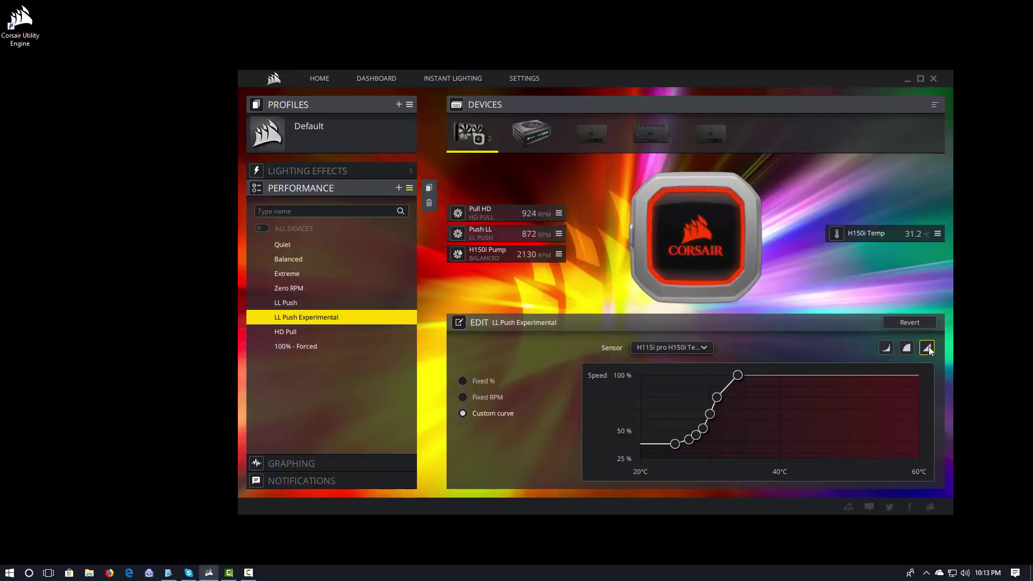
pyautogui.click(909, 347)
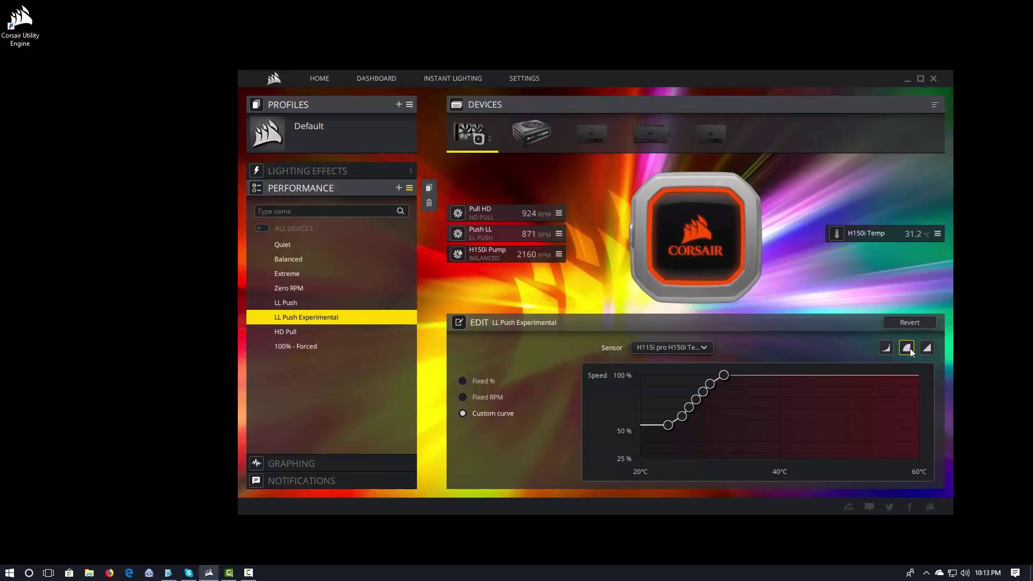
pyautogui.click(923, 347)
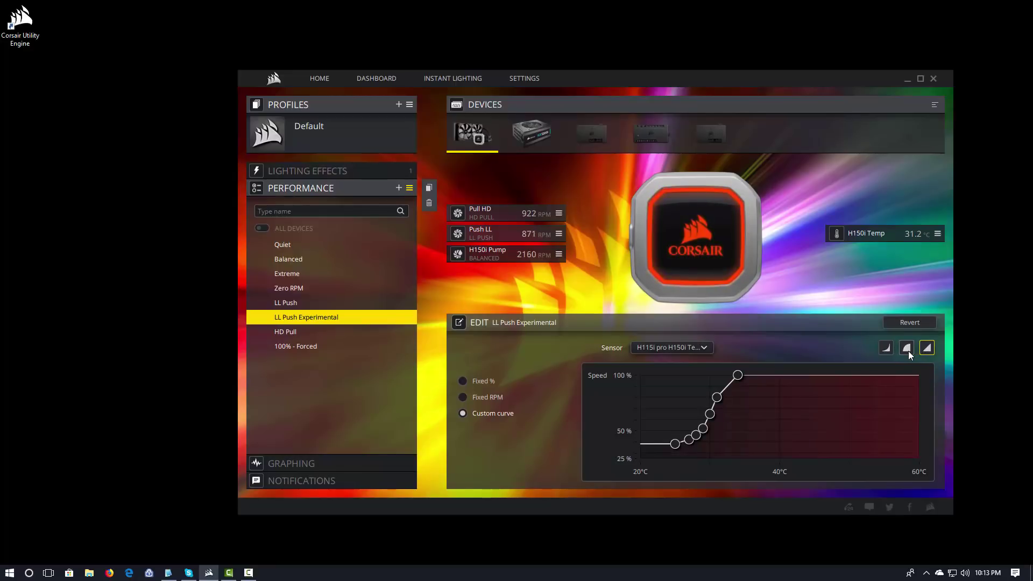
pyautogui.click(908, 351)
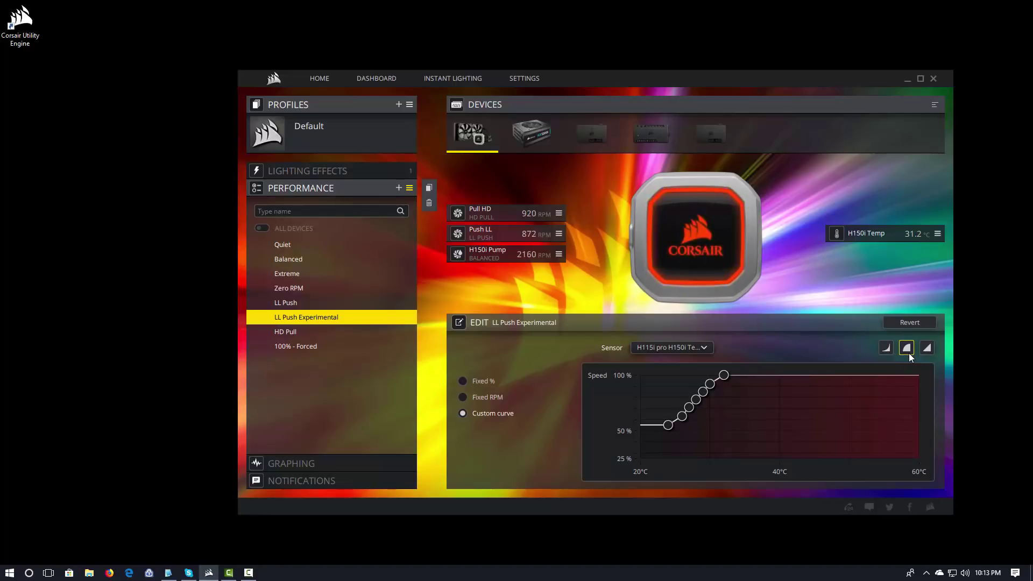
pyautogui.click(703, 348)
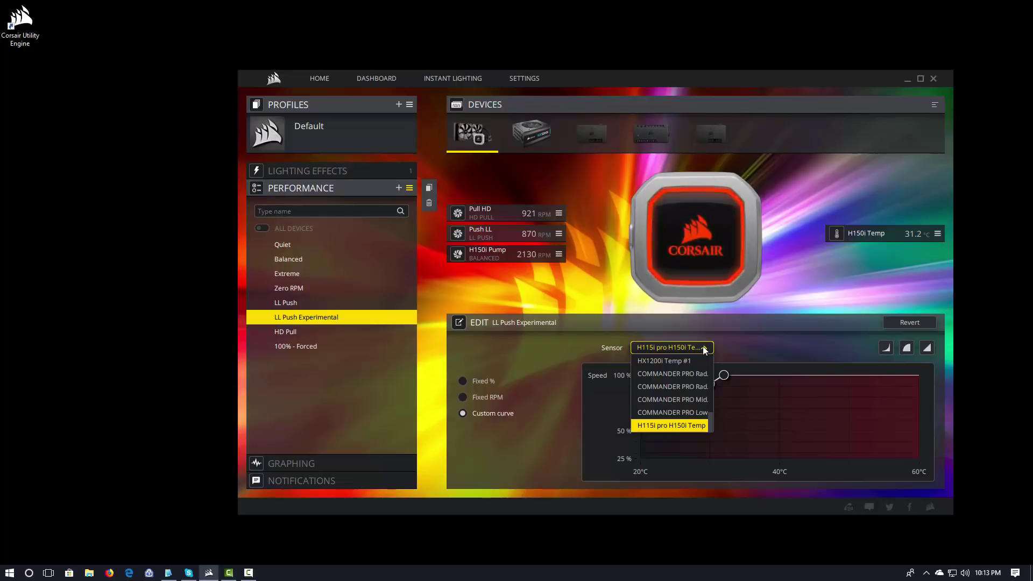
pyautogui.click(703, 346)
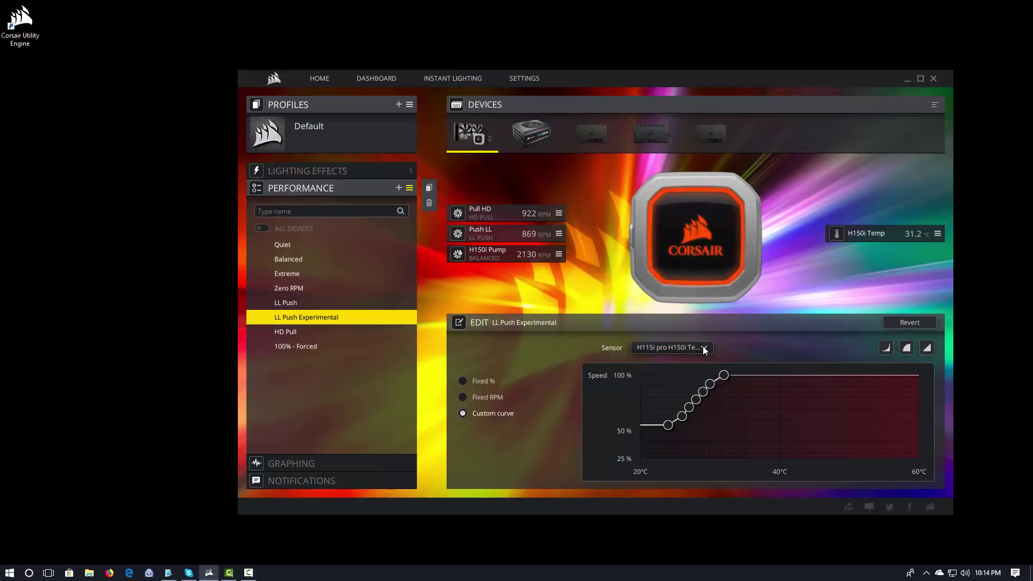
pyautogui.click(703, 346)
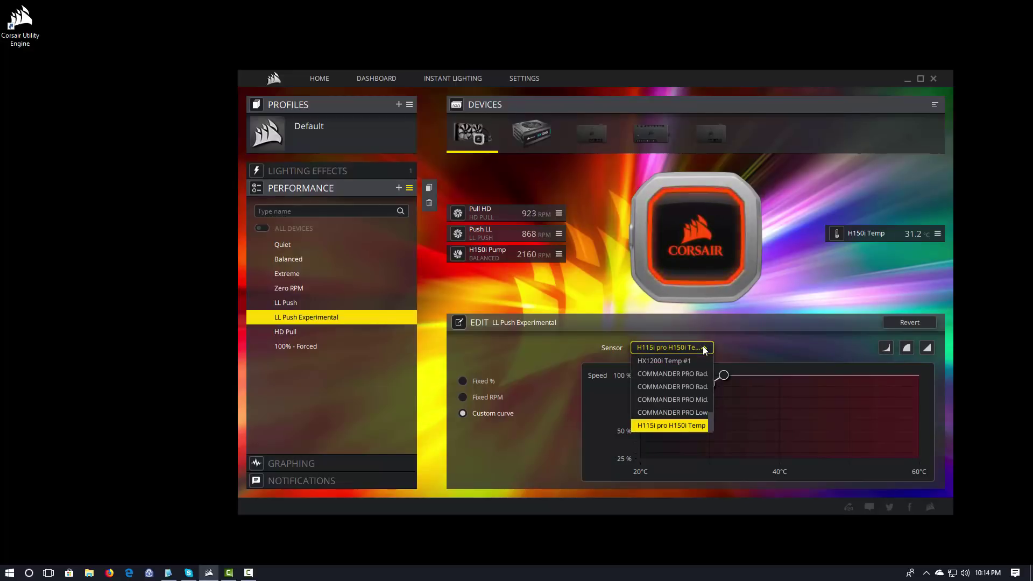
pyautogui.click(704, 347)
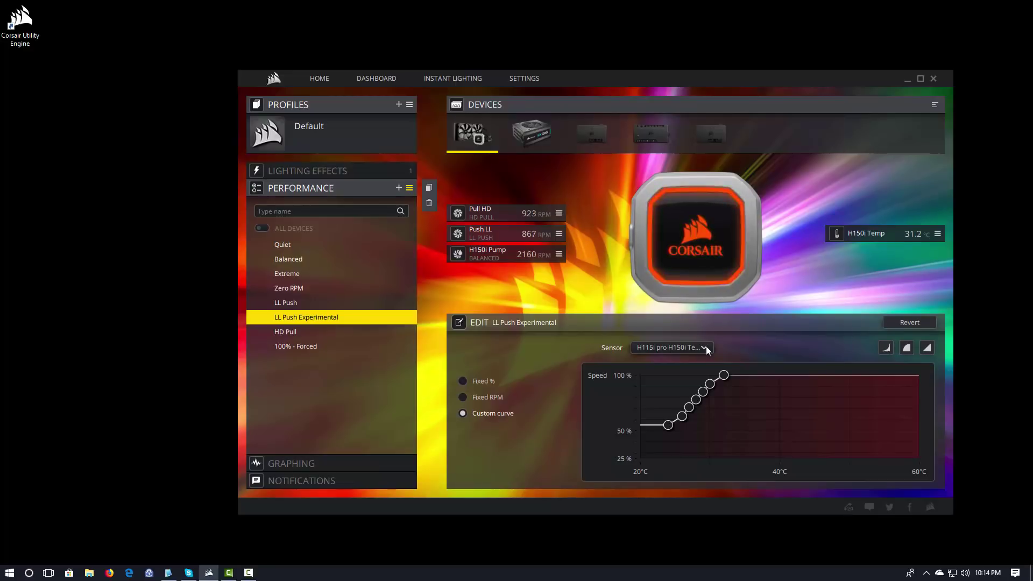
# - Add Profile 2 from the Profiles list, reselect the cooler, and show its Performance presets
pyautogui.click(329, 145)
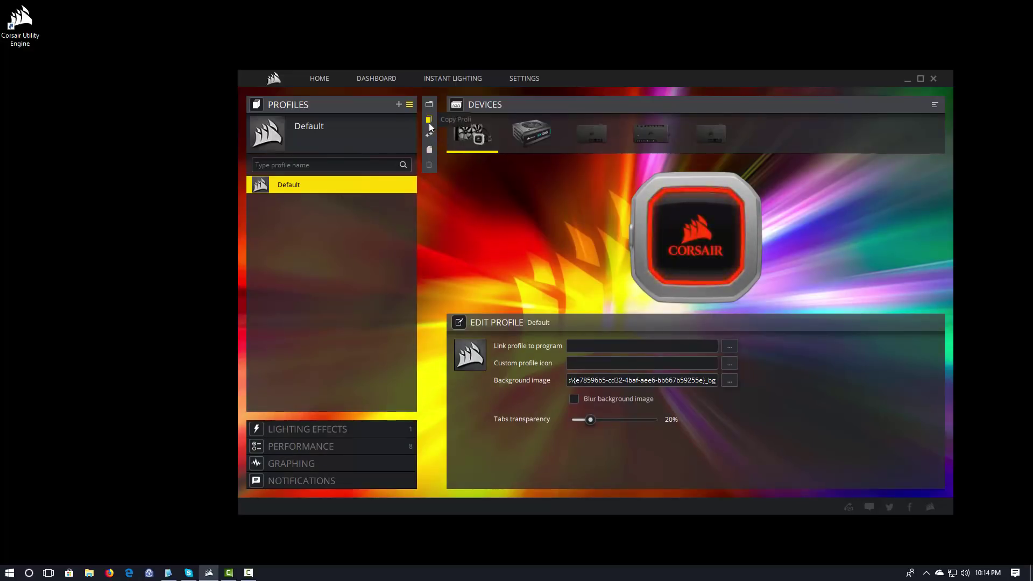
pyautogui.click(398, 107)
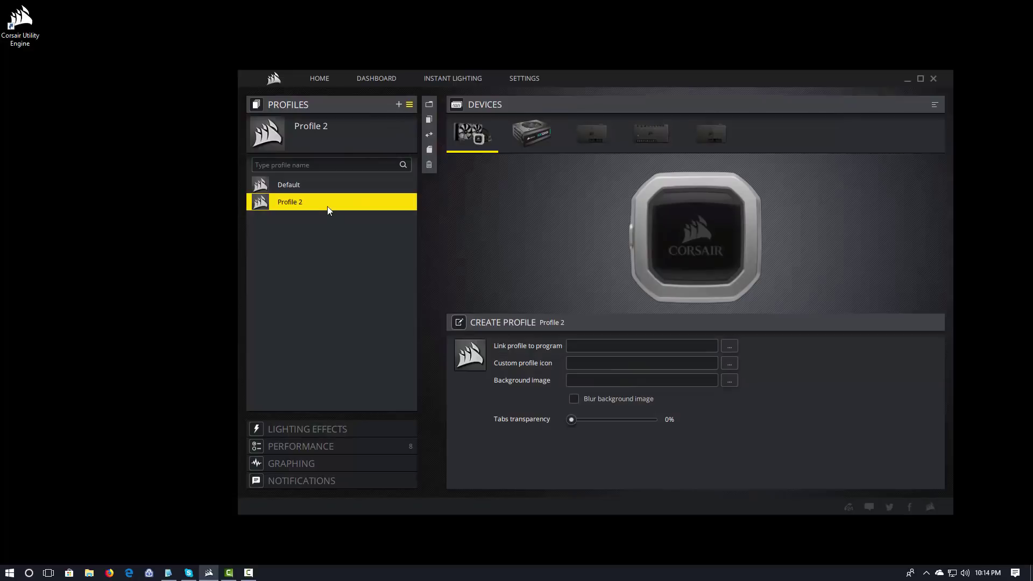
pyautogui.click(524, 144)
pyautogui.click(471, 138)
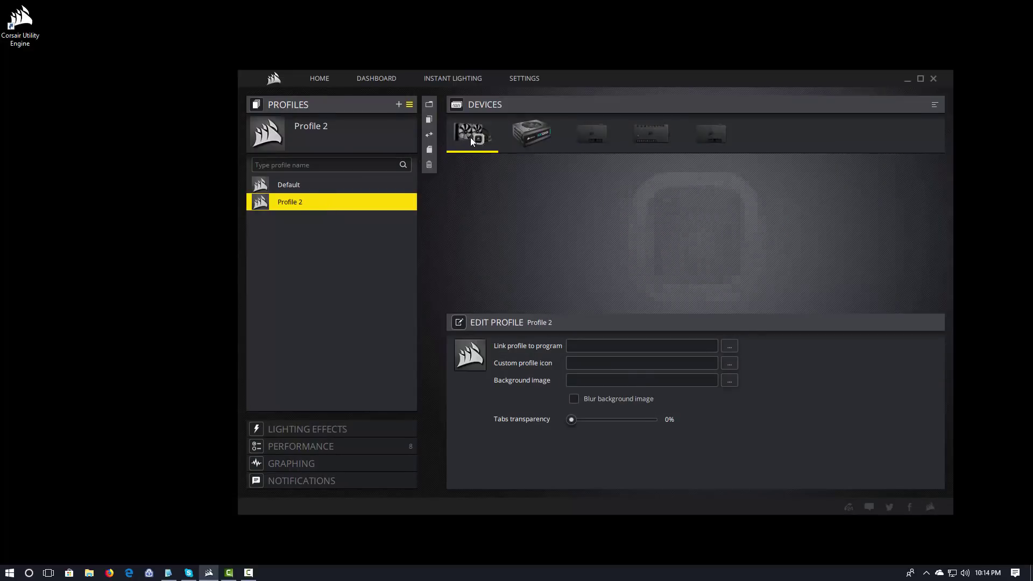
pyautogui.click(345, 447)
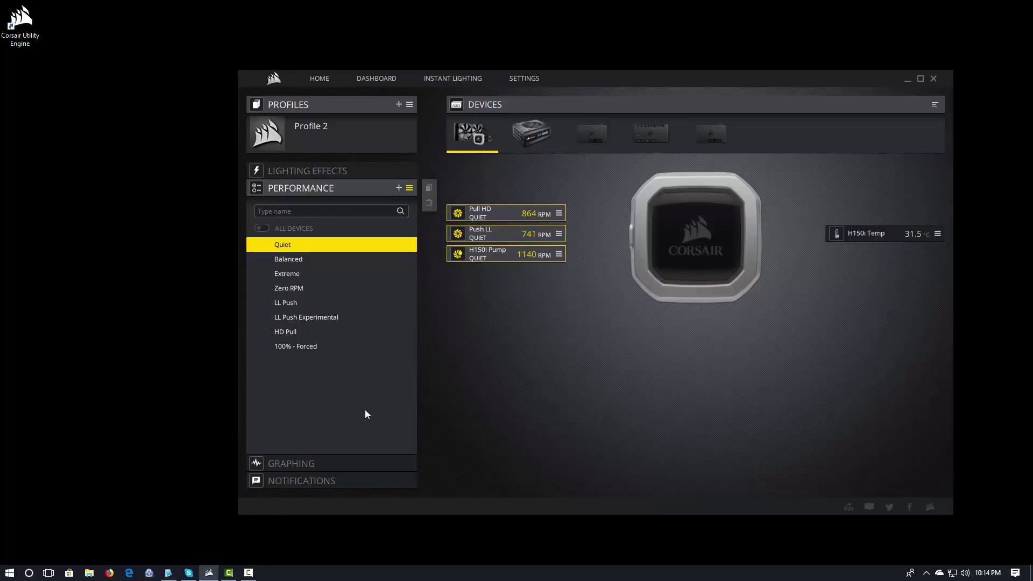
# - Give Pull HD LL Push, Push LL HD Pull, the pump Balanced; apply the quiet shape to LL Push Experimental
pyautogui.click(302, 304)
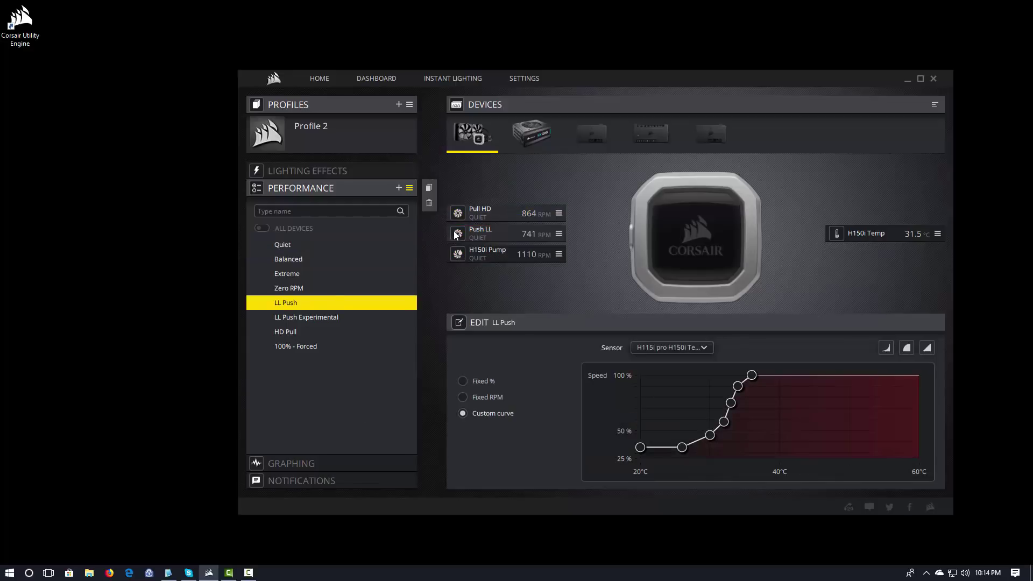
pyautogui.click(477, 214)
pyautogui.click(310, 334)
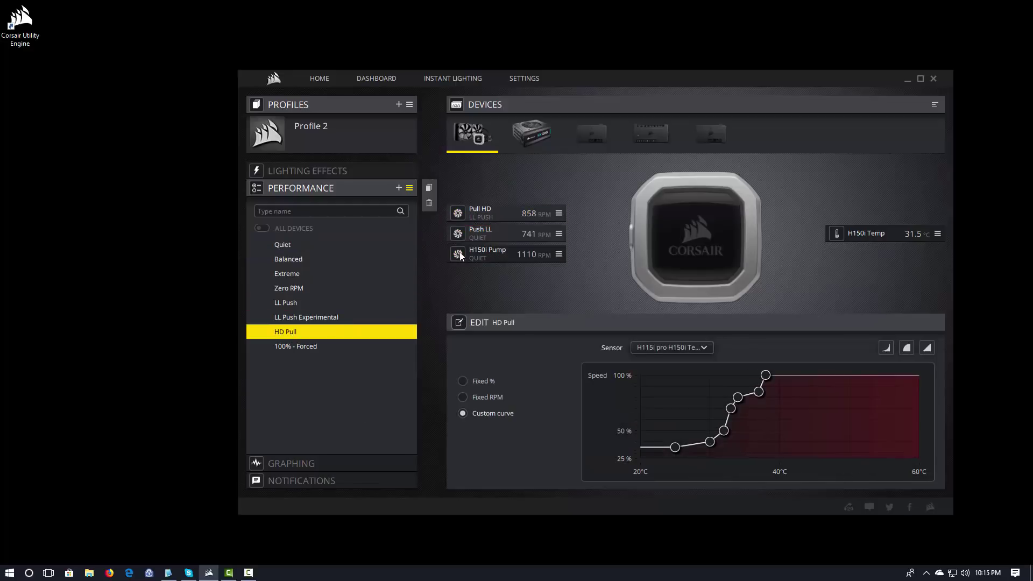
pyautogui.click(479, 233)
pyautogui.click(295, 261)
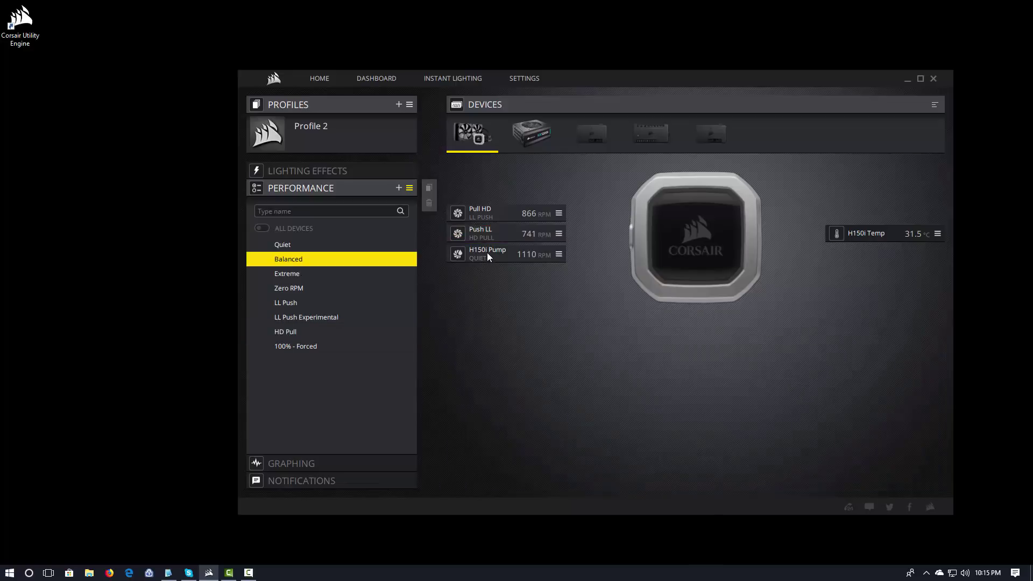
pyautogui.click(487, 253)
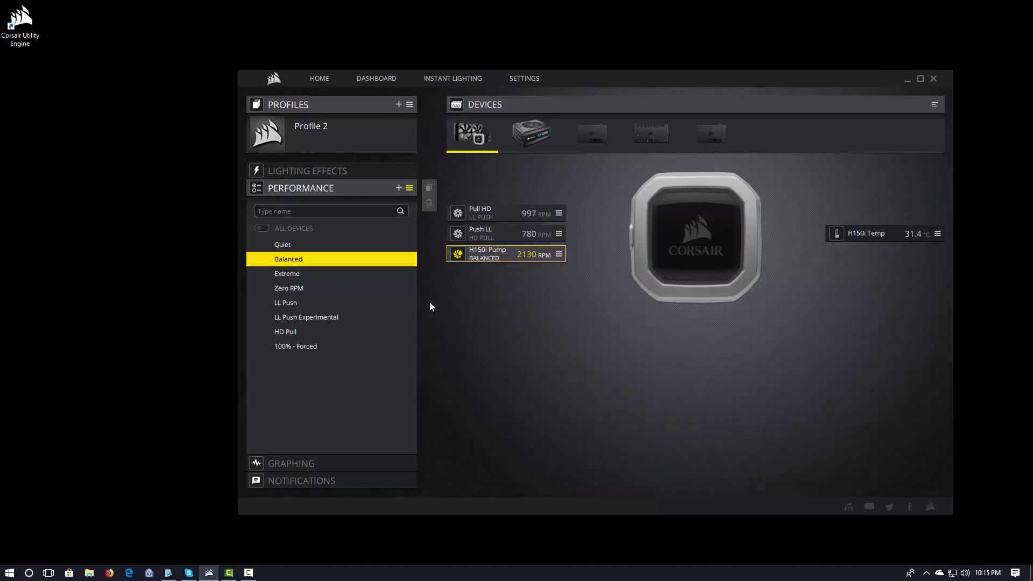
pyautogui.click(316, 316)
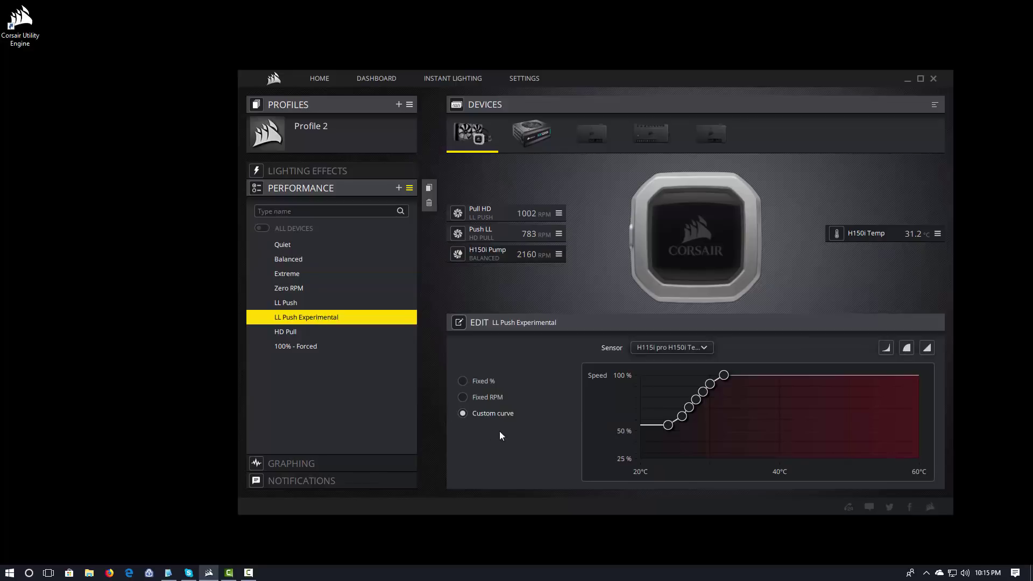
pyautogui.click(885, 349)
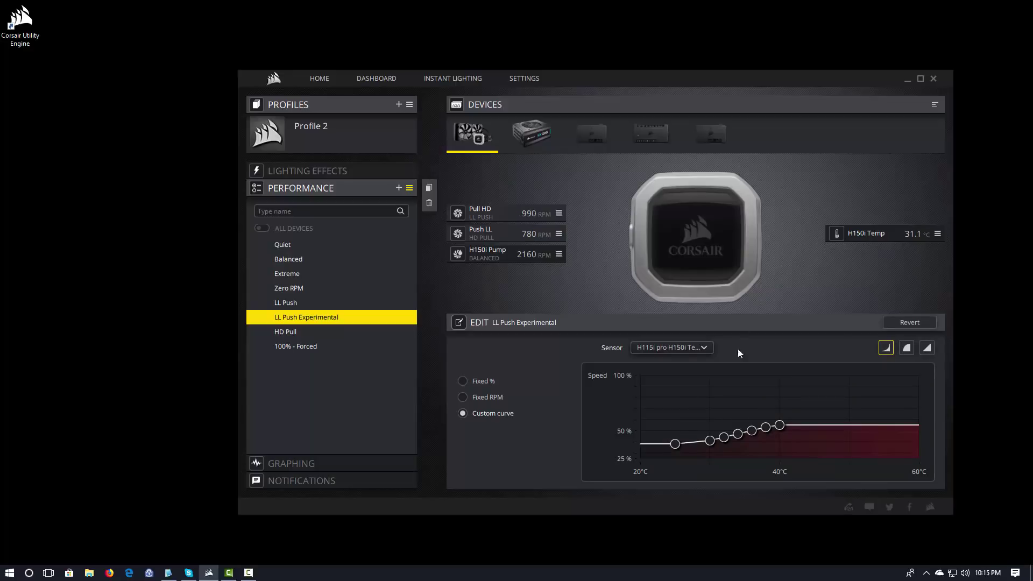
# - Switch to the Default profile and view its LL Push Experimental curve under Performance
pyautogui.click(312, 131)
pyautogui.click(297, 185)
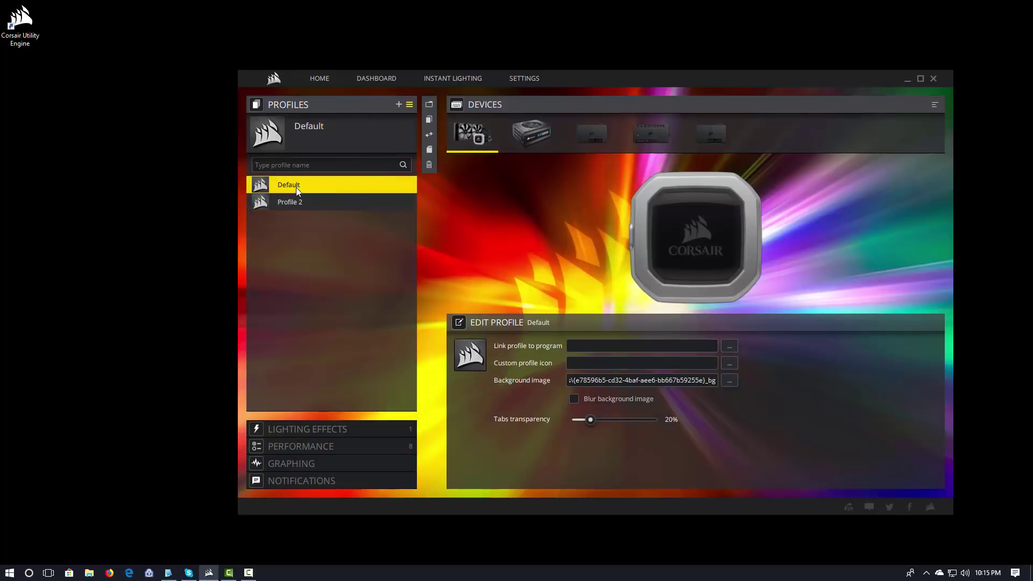
pyautogui.click(304, 446)
pyautogui.click(314, 318)
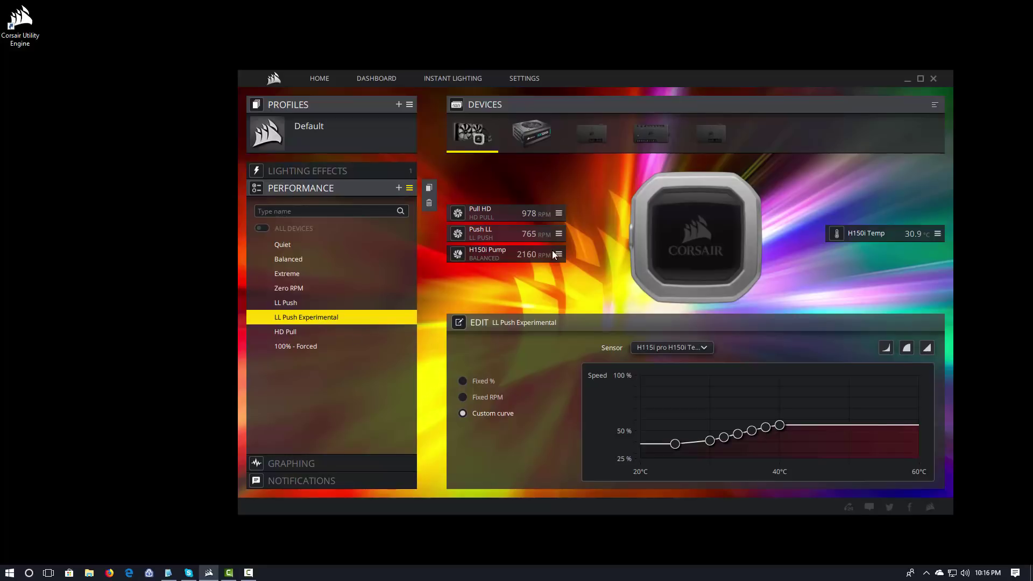
# - Copy Pull HD's setting to all profiles, reassign it the HD Pull curve, and copy it again
pyautogui.click(559, 214)
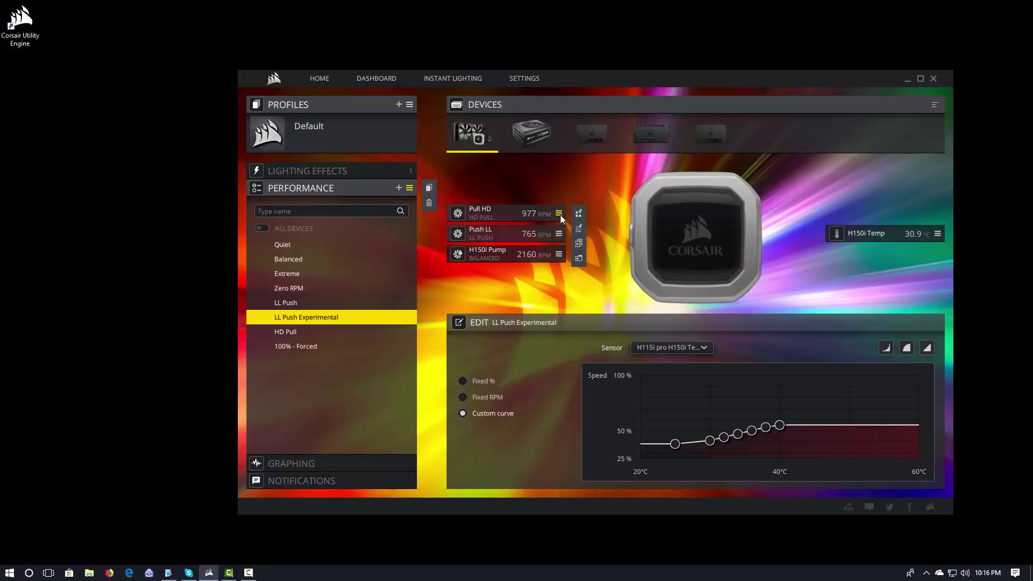
pyautogui.click(578, 244)
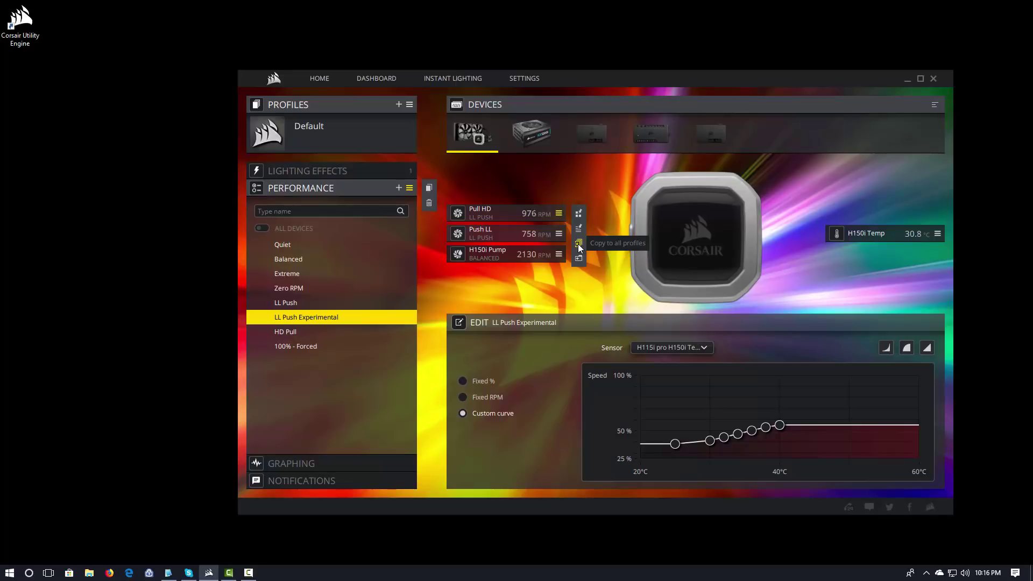
pyautogui.moveTo(281, 334); pyautogui.dragTo(490, 217)
pyautogui.click(560, 213)
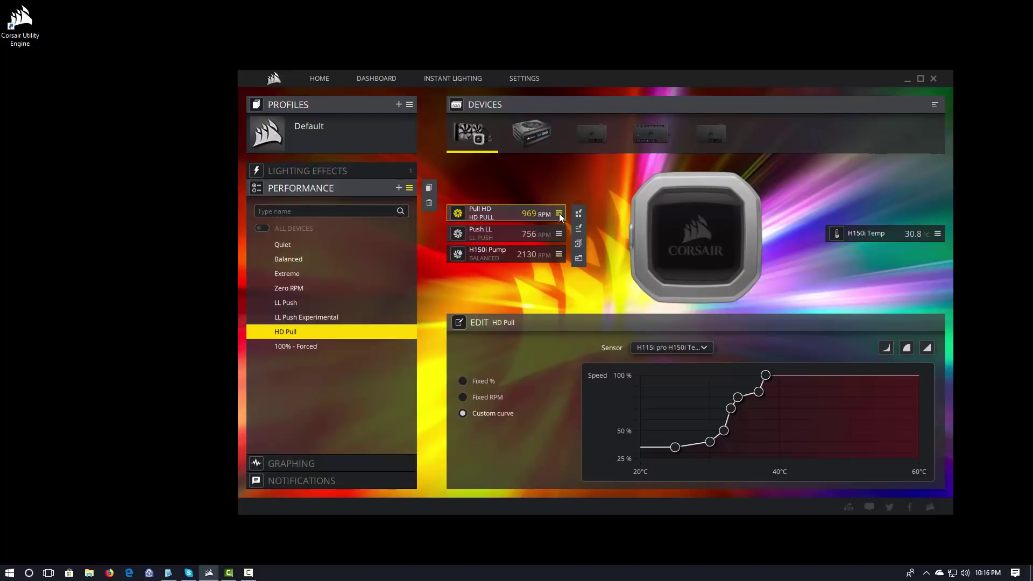
pyautogui.click(577, 243)
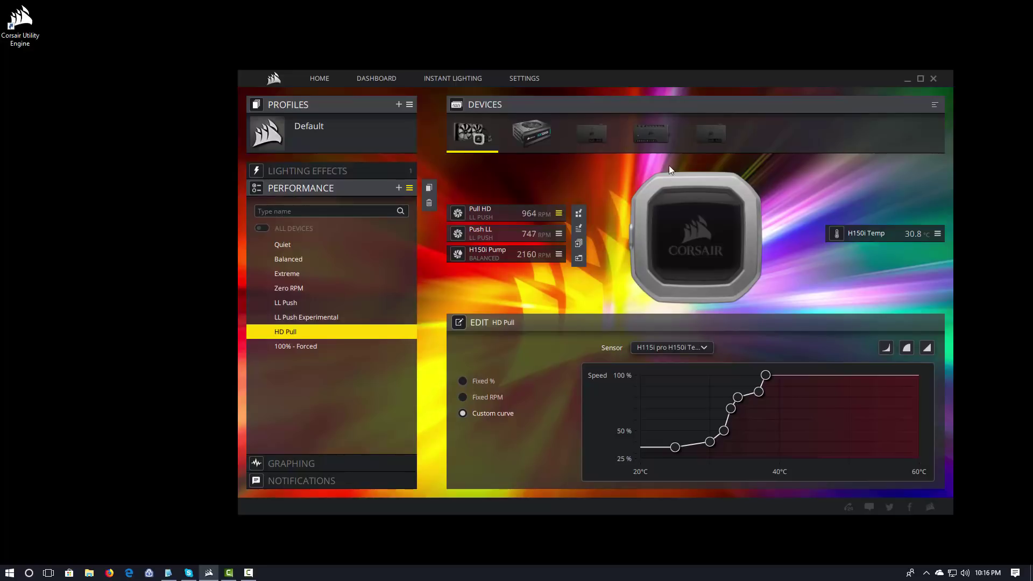
# - Switch to the Commander Pro and change the Bottom HD x2 fans from Bottom HD v2 to Bottom HD
pyautogui.click(651, 137)
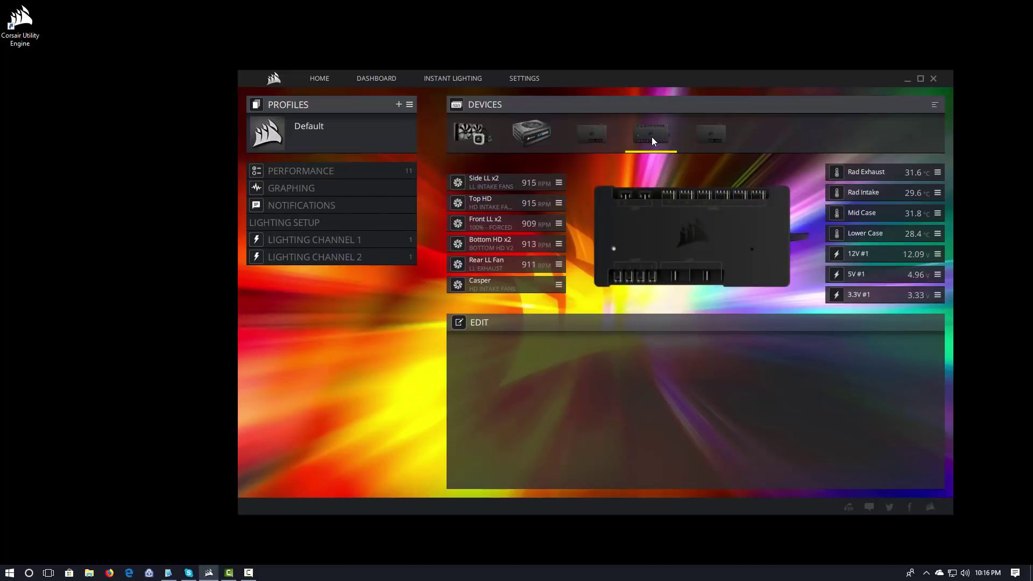
pyautogui.click(345, 172)
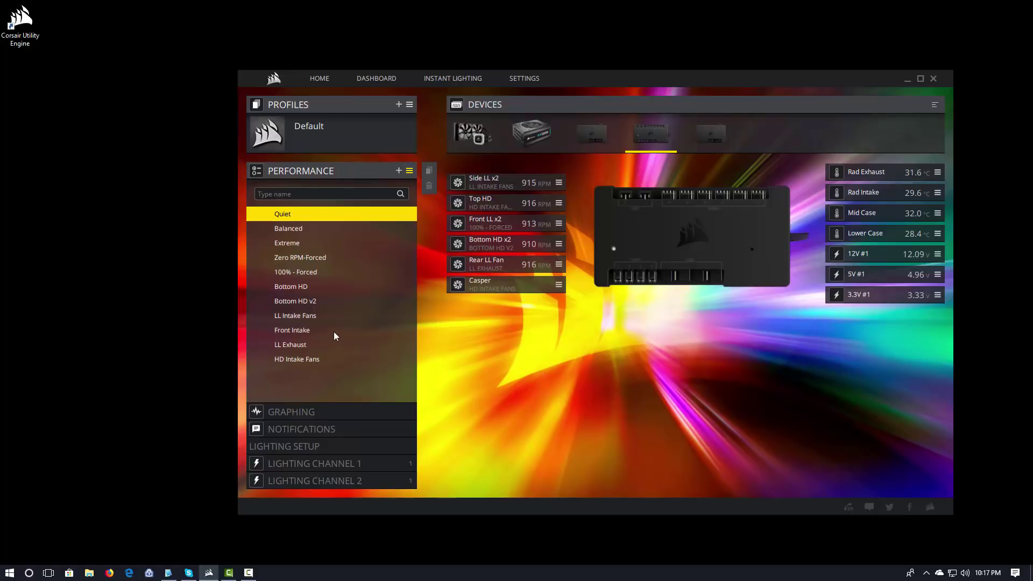
pyautogui.click(289, 291)
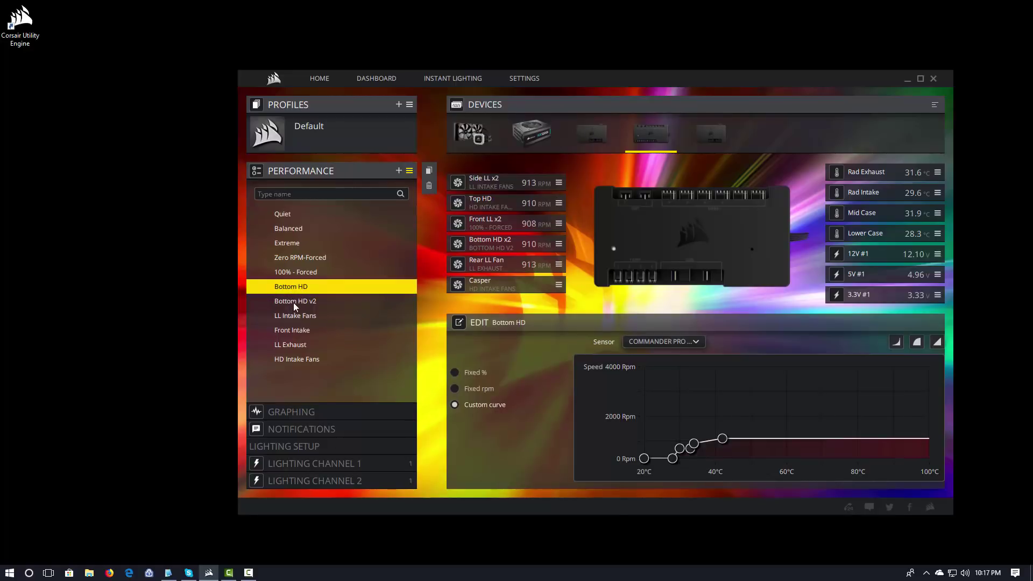
pyautogui.moveTo(292, 288); pyautogui.dragTo(502, 245)
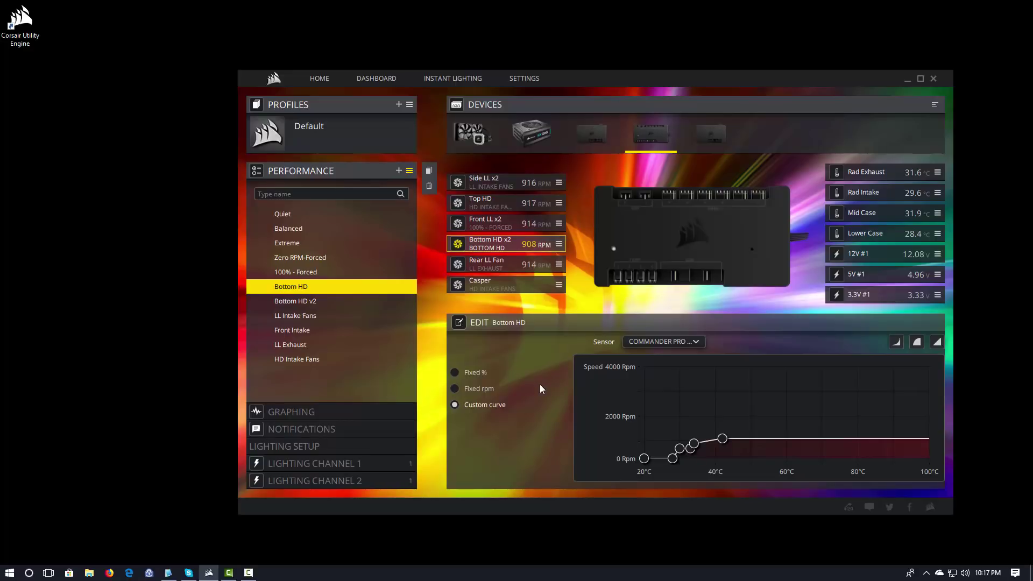
# - Set the Bottom HD curve's Sensor to COMMANDER PRO Mid
pyautogui.click(701, 342)
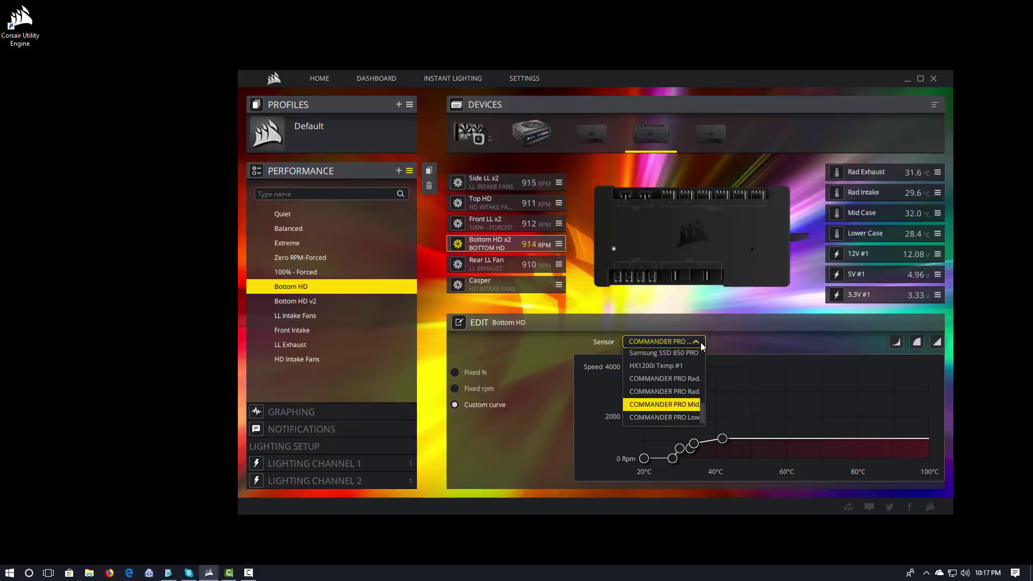
pyautogui.click(687, 405)
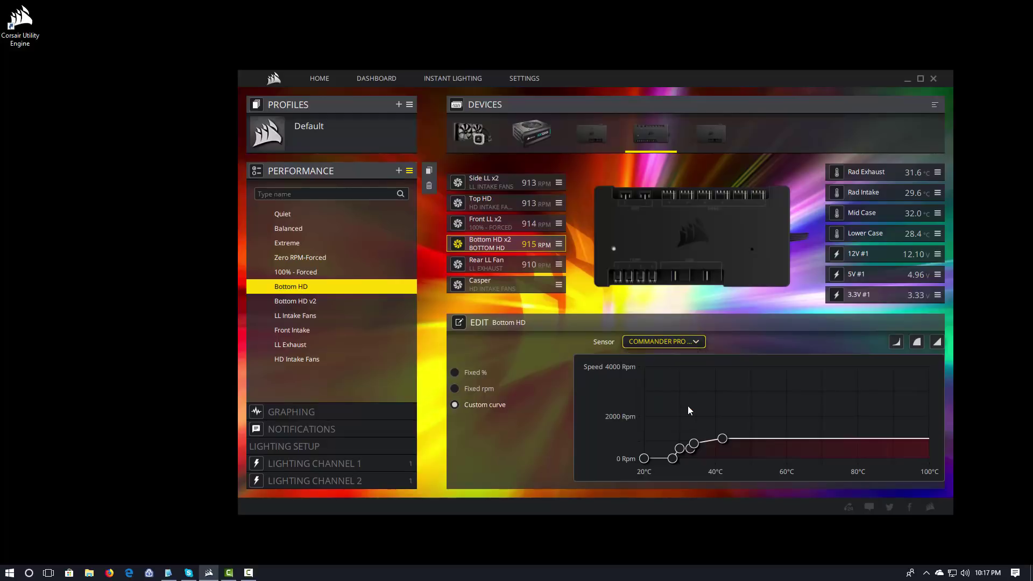
pyautogui.click(699, 343)
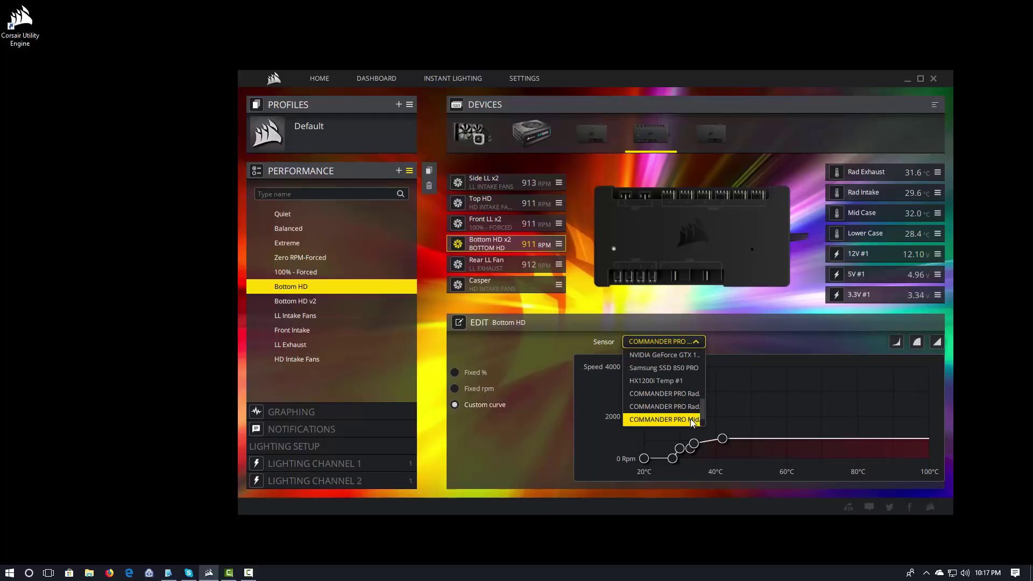
pyautogui.click(692, 420)
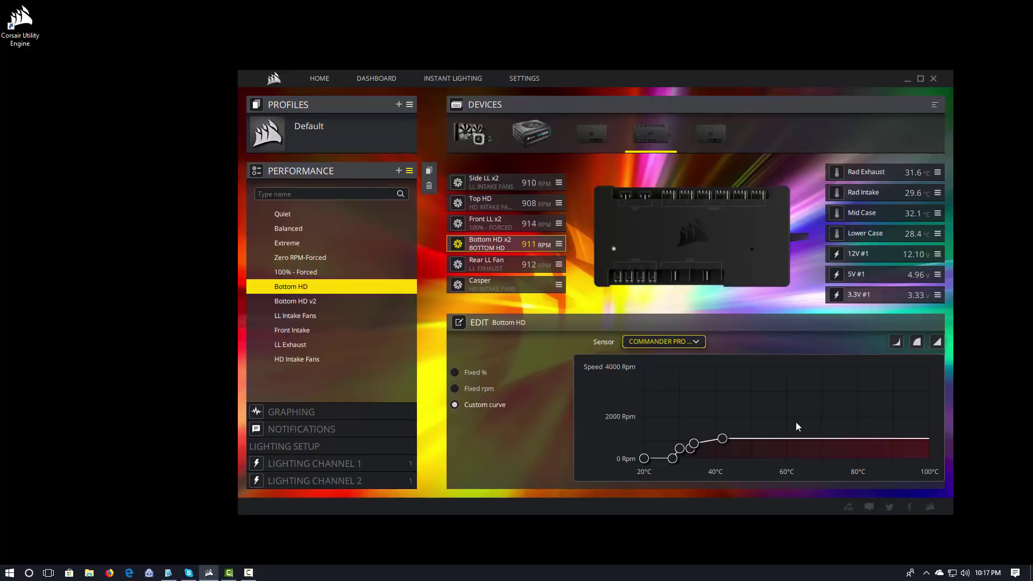
# - Select the Bottom HD curve's 42°C, 1100 RPM point to show its Point RPM and Point temp fields
pyautogui.click(723, 438)
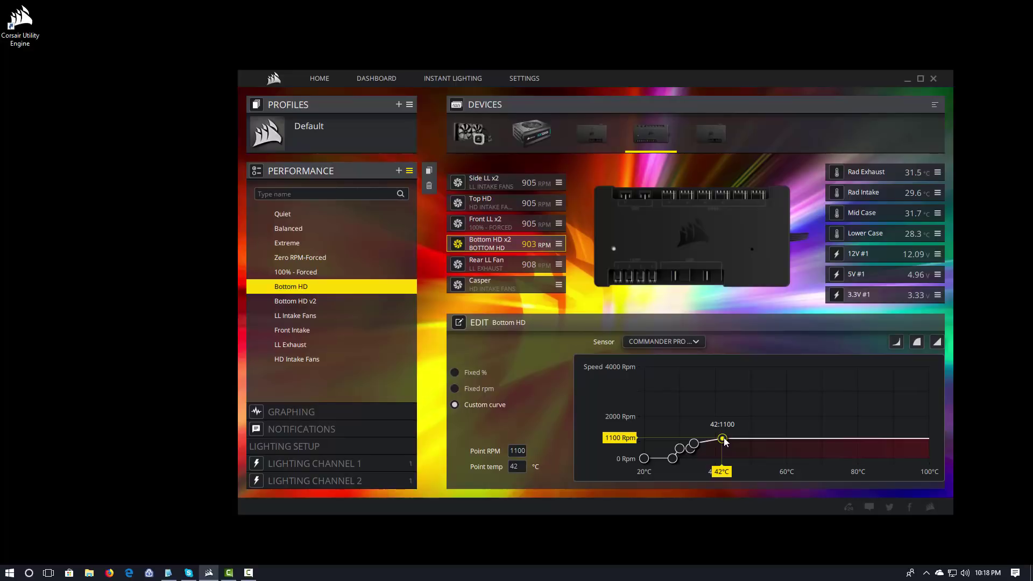
# - Select the Bottom HD curve's 34°C, 900 RPM point and put its RPM value into edit mode
pyautogui.click(694, 447)
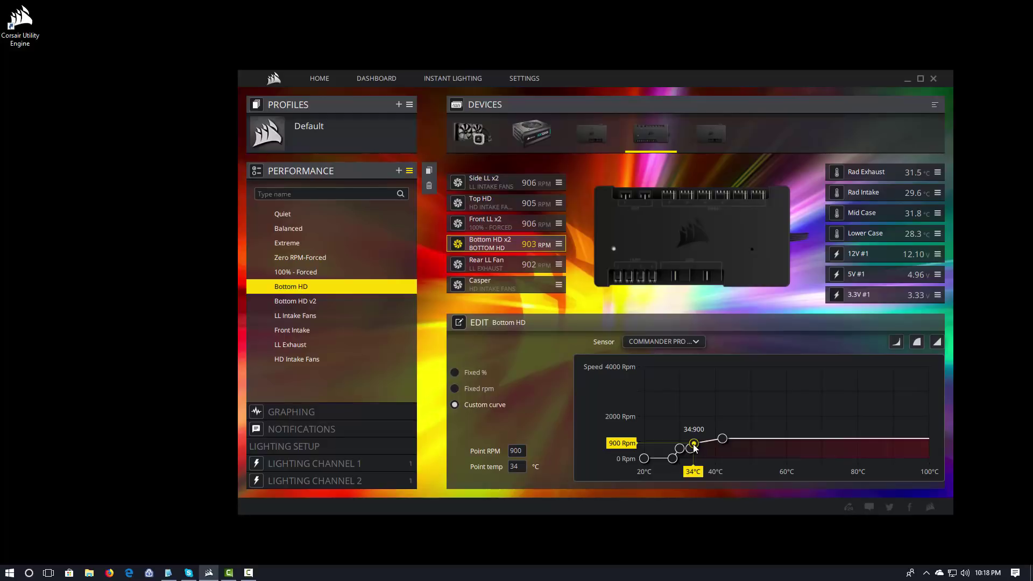
pyautogui.doubleClick(517, 451)
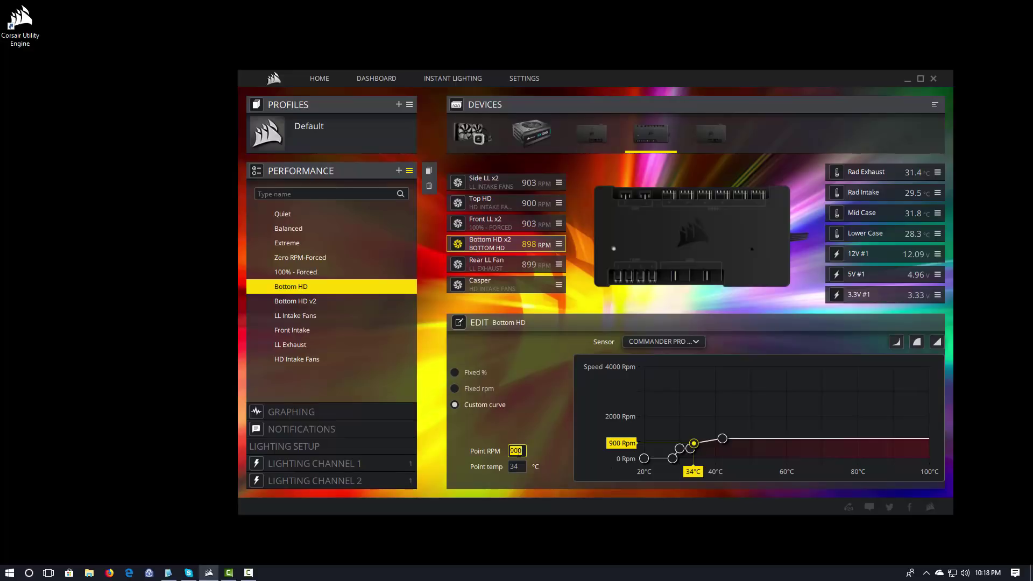